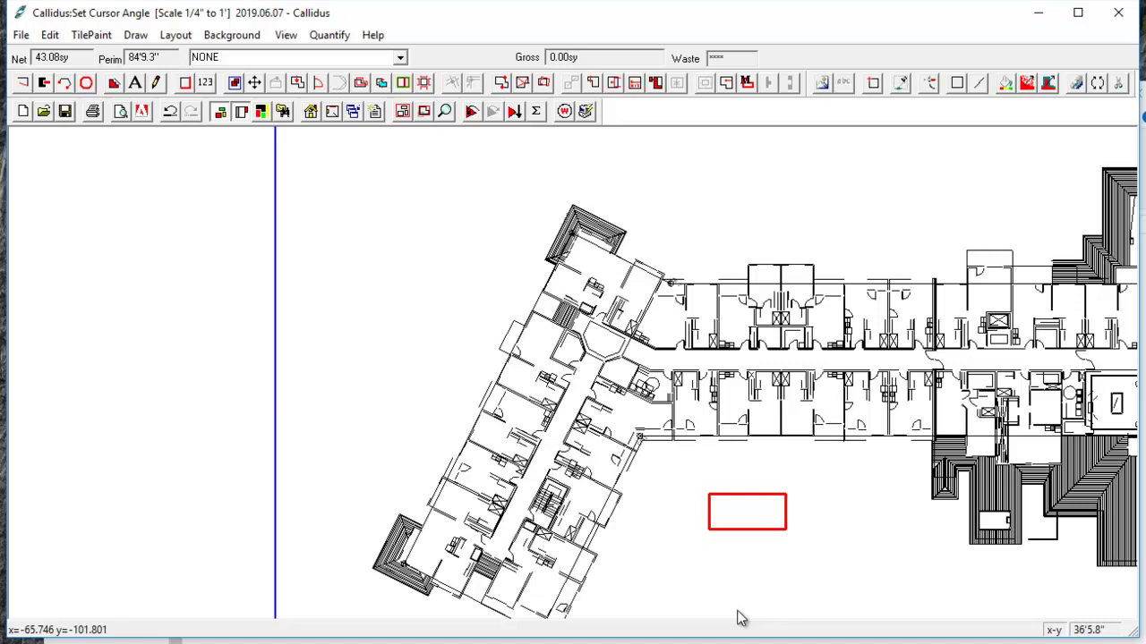
- Try to trace the outer wall of the angled room beside the stairwell, starting from the corner nearest the stairs
scroll(598, 302, up, 1)
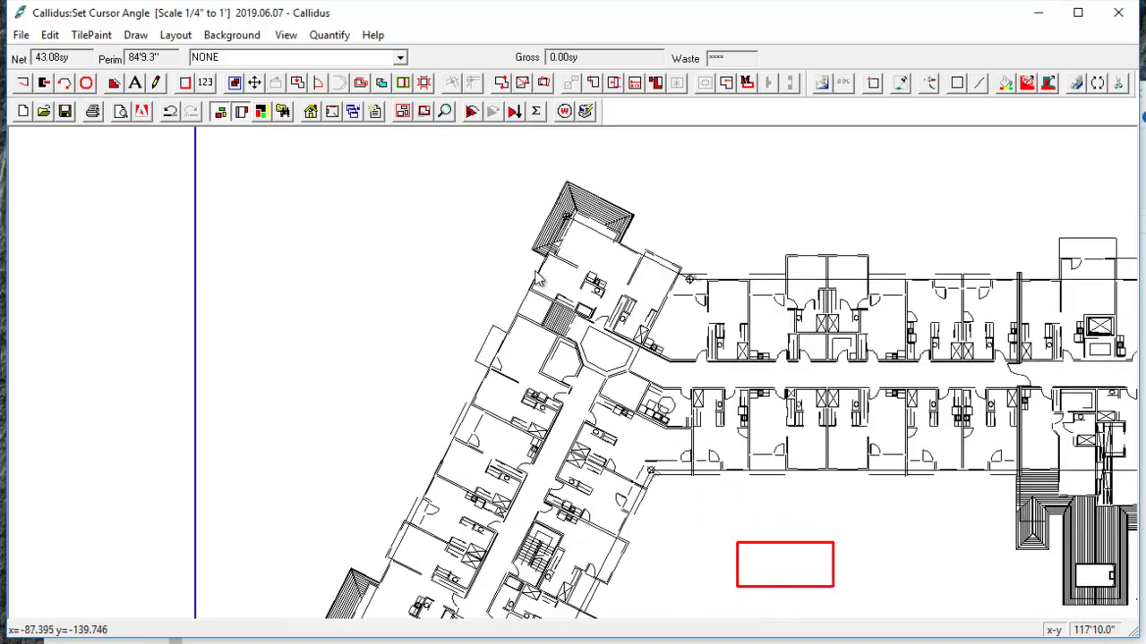
scroll(595, 445, down, 2)
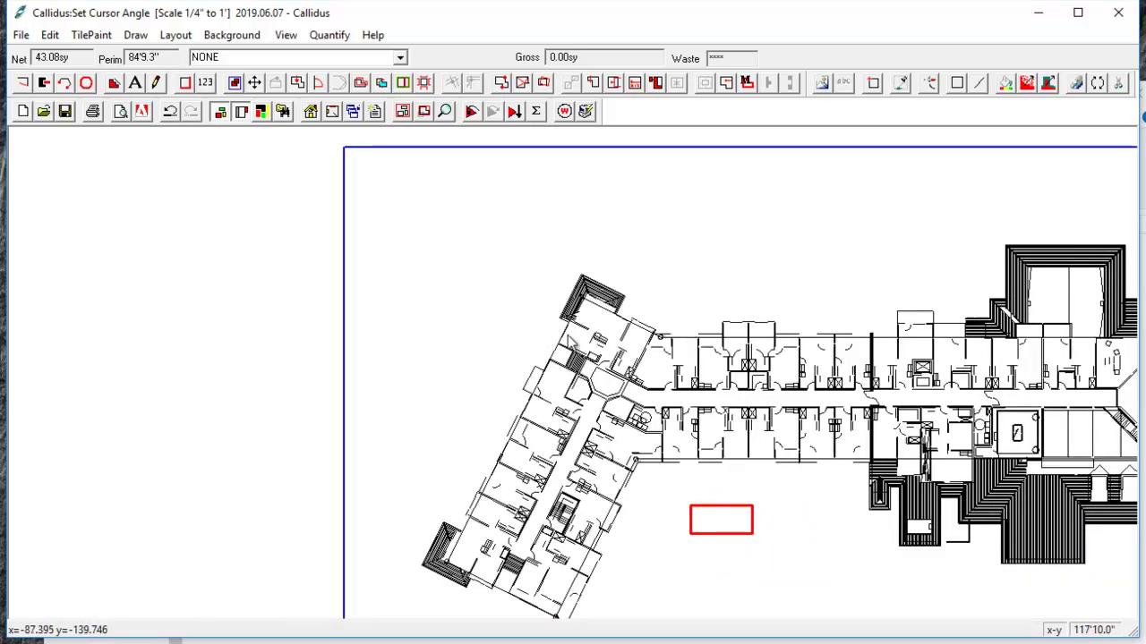
scroll(553, 379, up, 6)
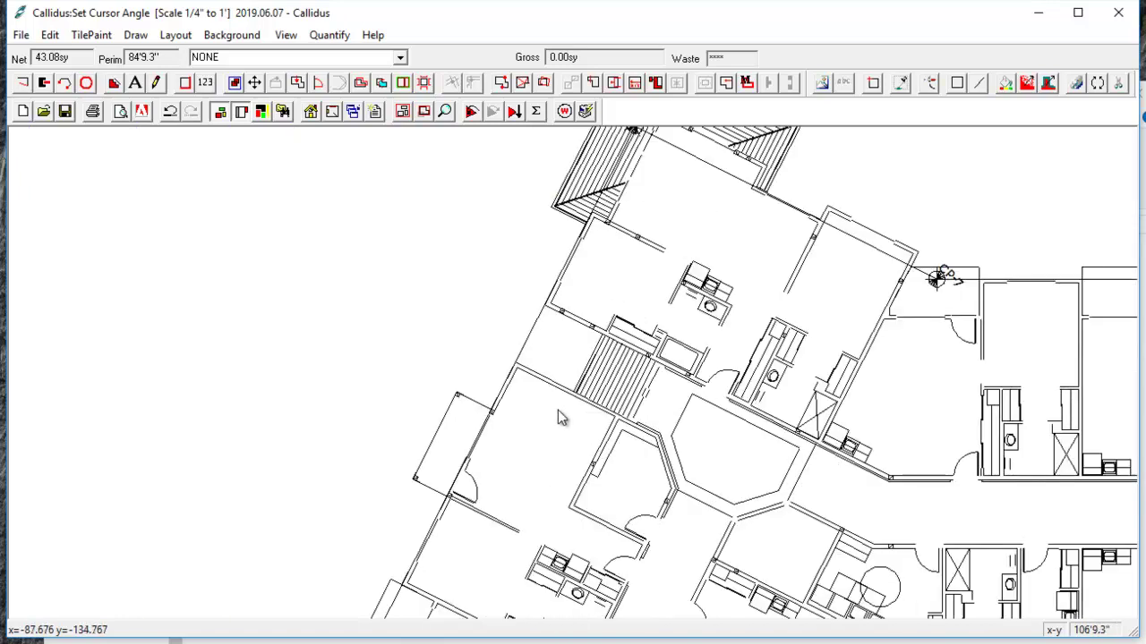
click(493, 345)
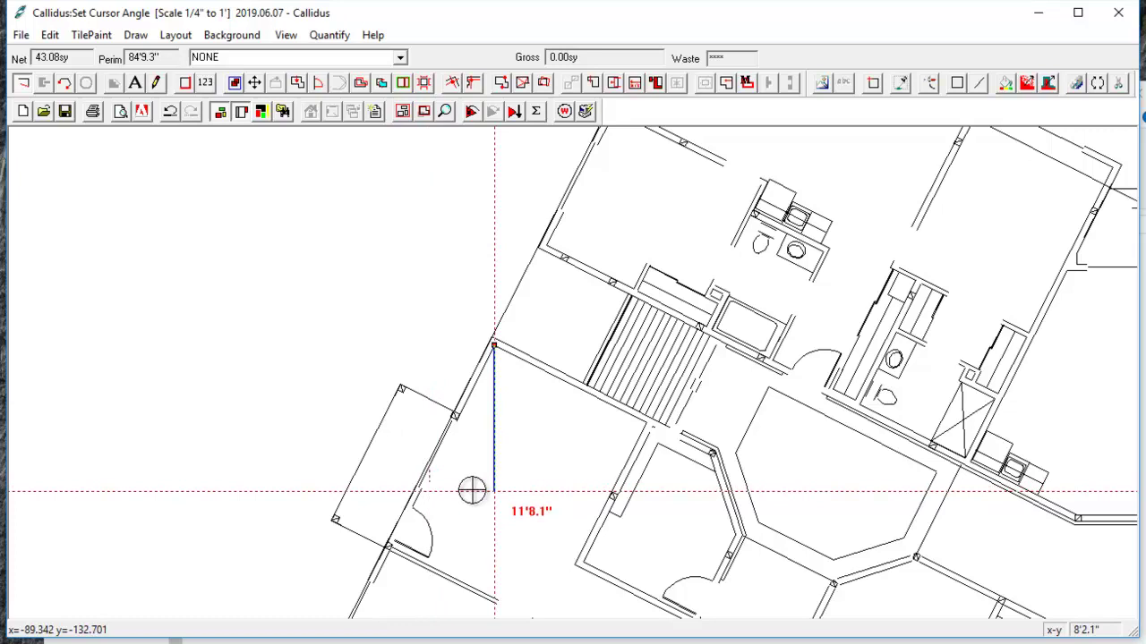
click(447, 485)
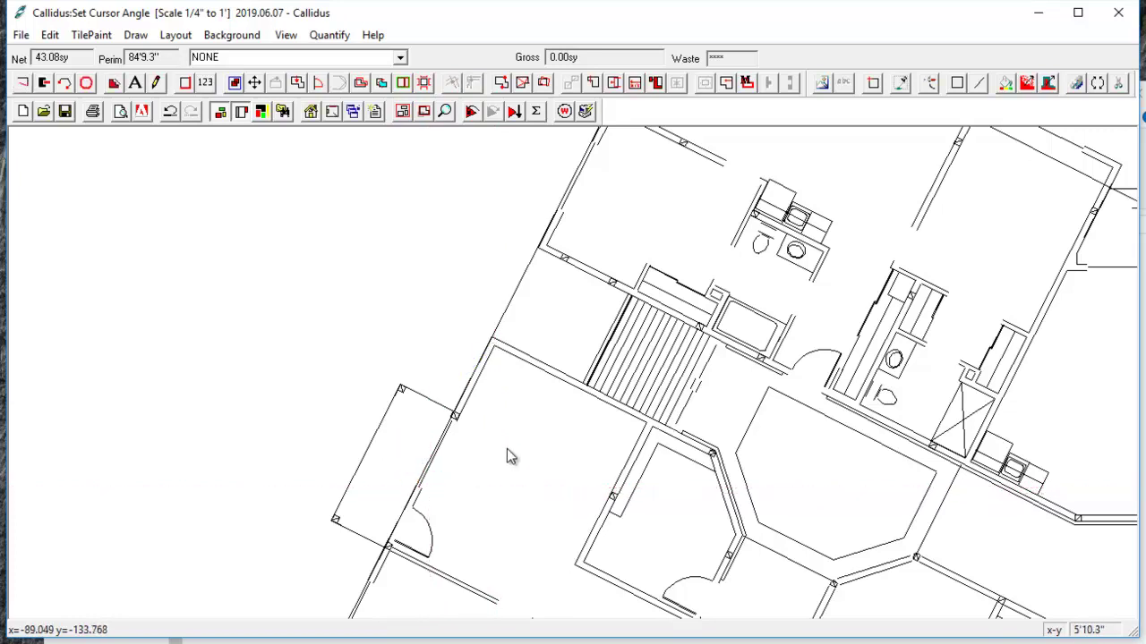
- Turn off angle snapping and try tracing the same angled outer wall at a free angle
click(156, 84)
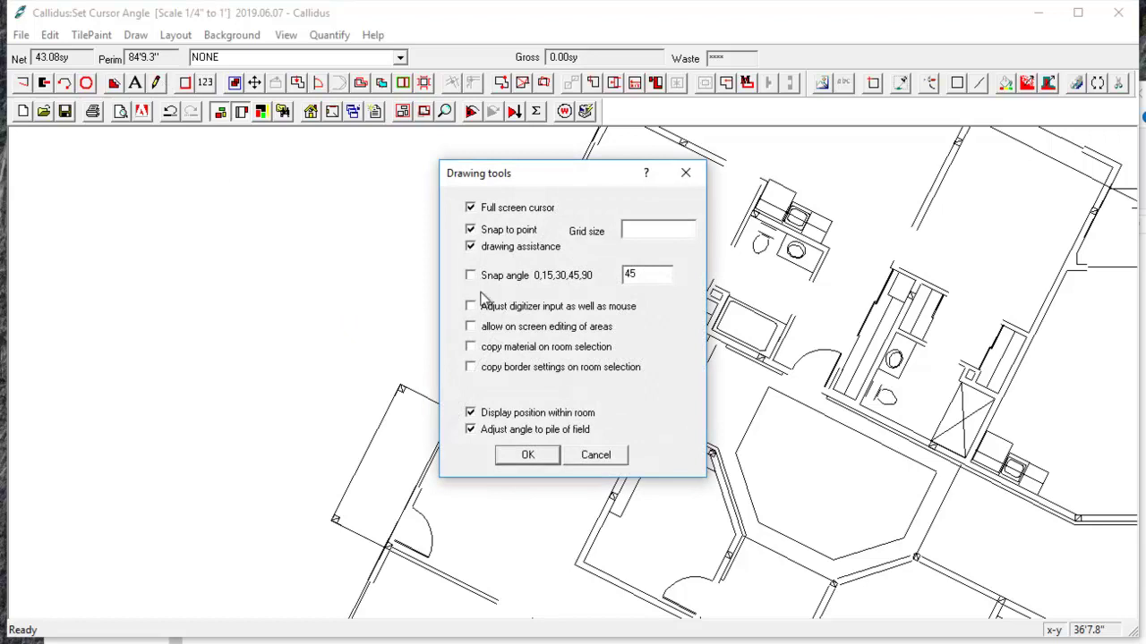
click(555, 457)
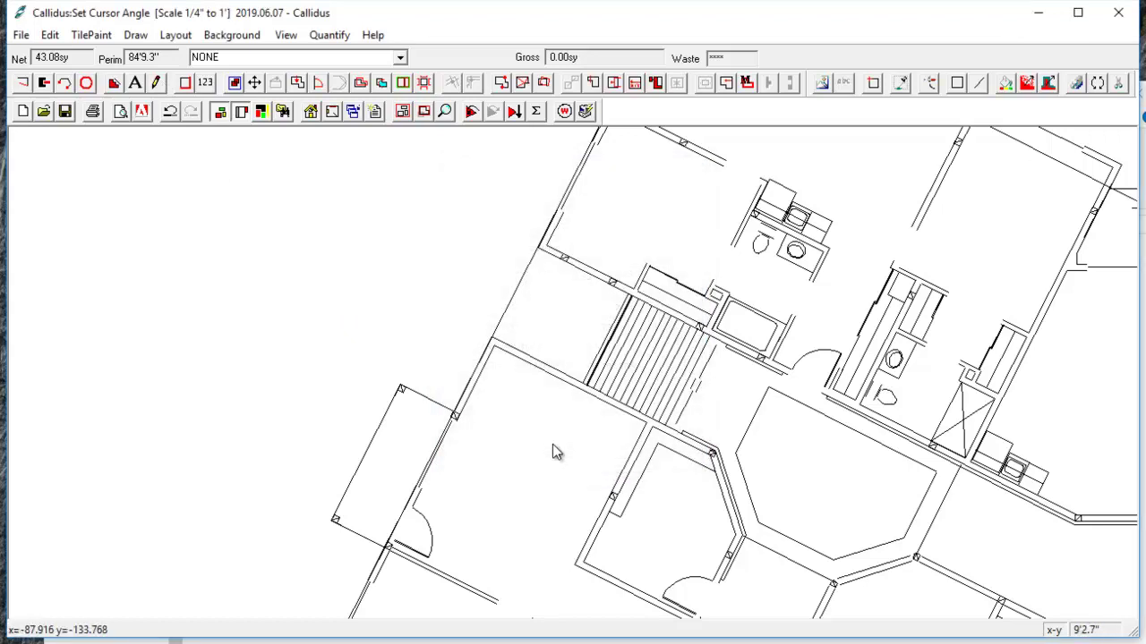
click(492, 358)
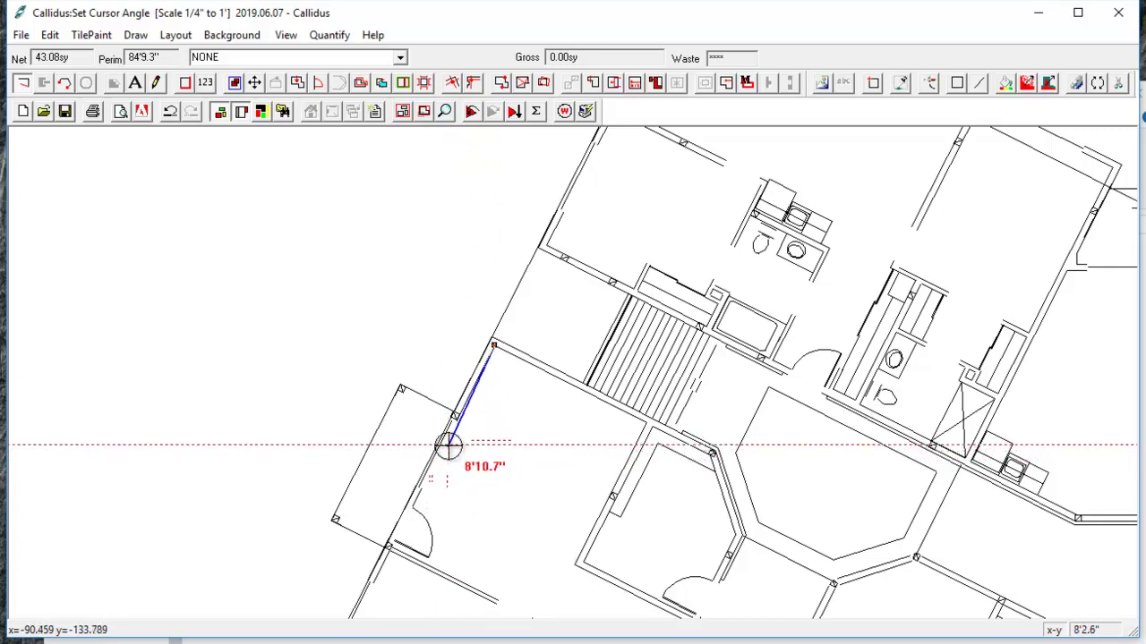
click(455, 418)
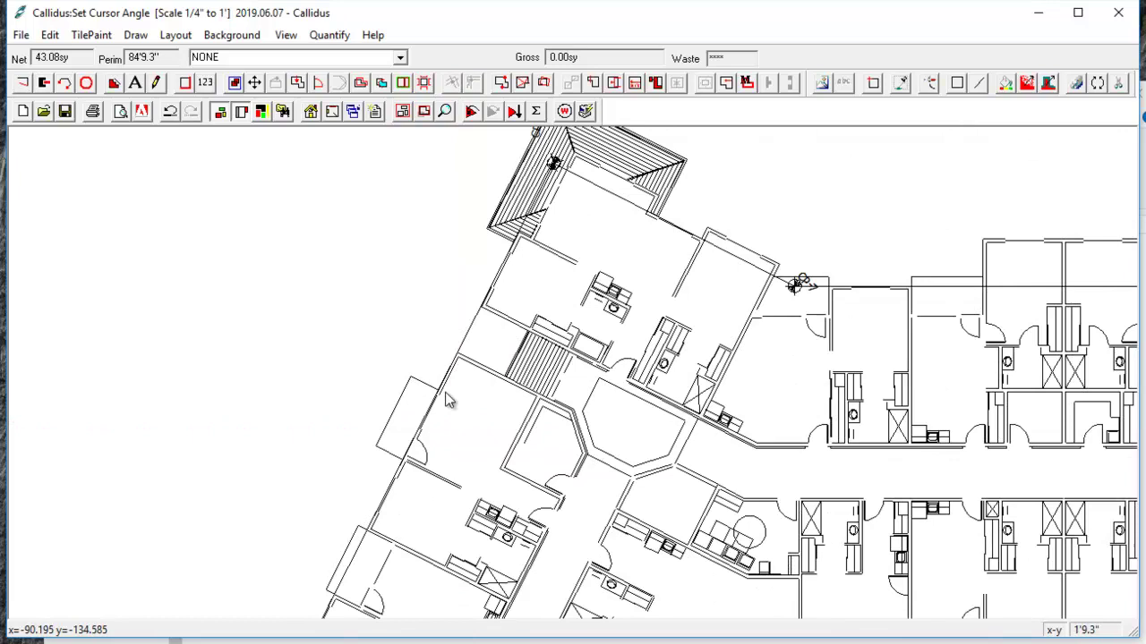
- Set the cursor angle from a line along the angled wing's exterior wall, from the hatched roof's corner to the balcony
click(176, 35)
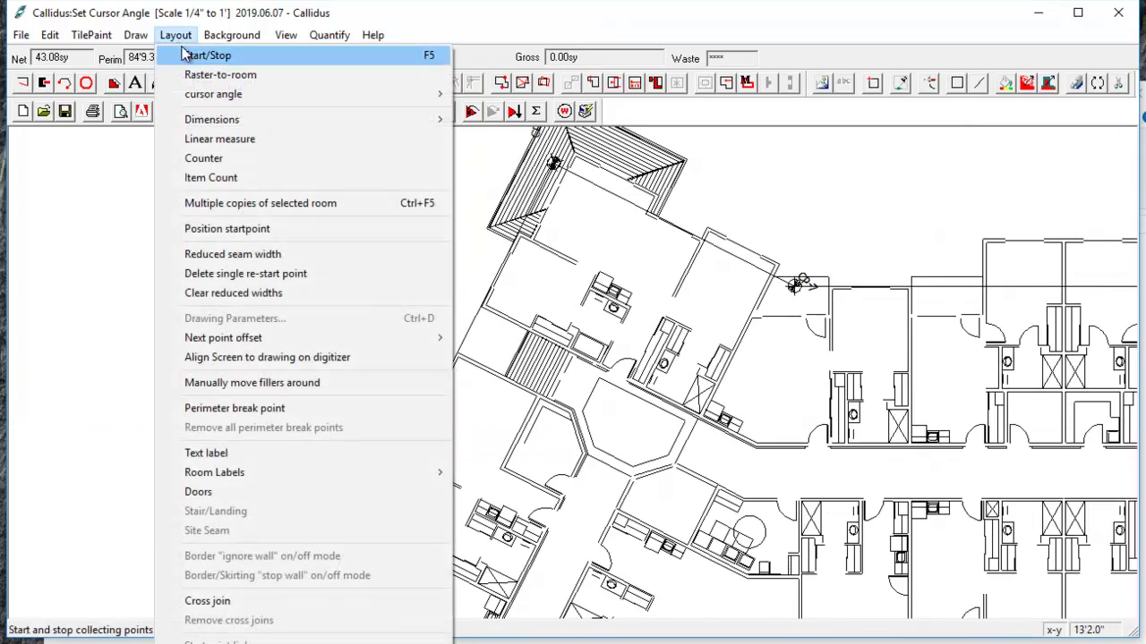
mouse_move(206, 101)
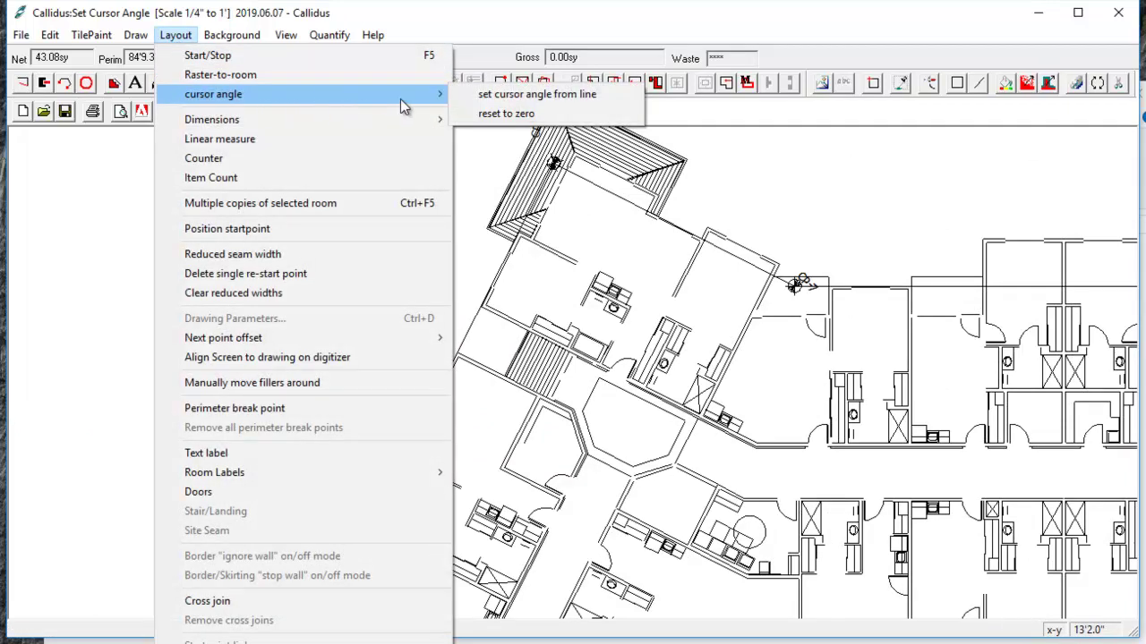
click(469, 99)
scroll(524, 239, up, 3)
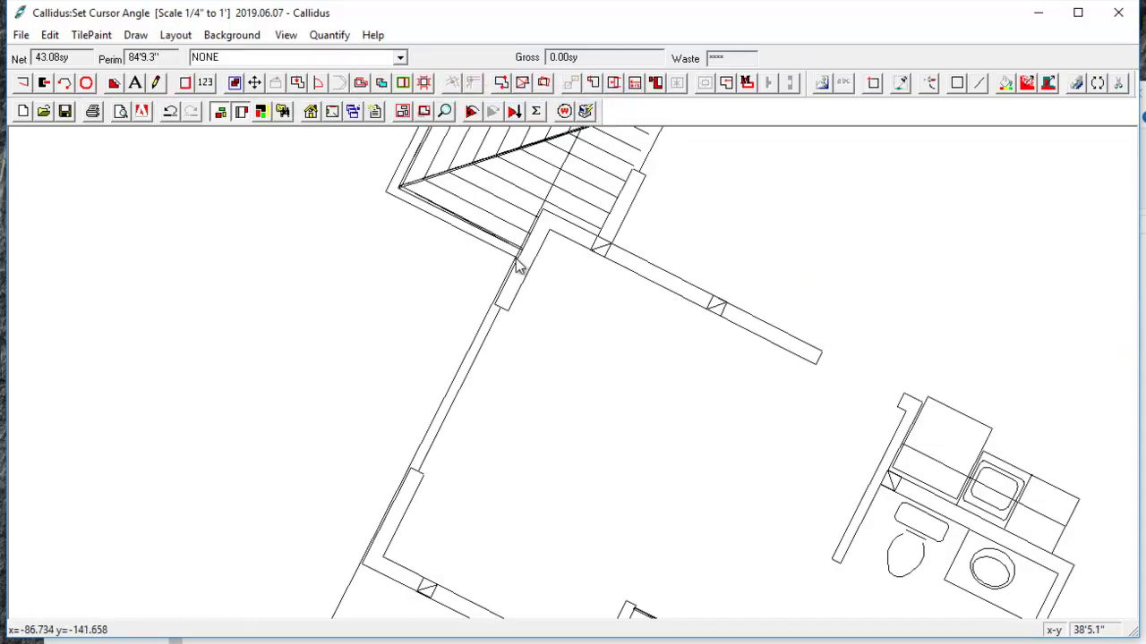
click(515, 258)
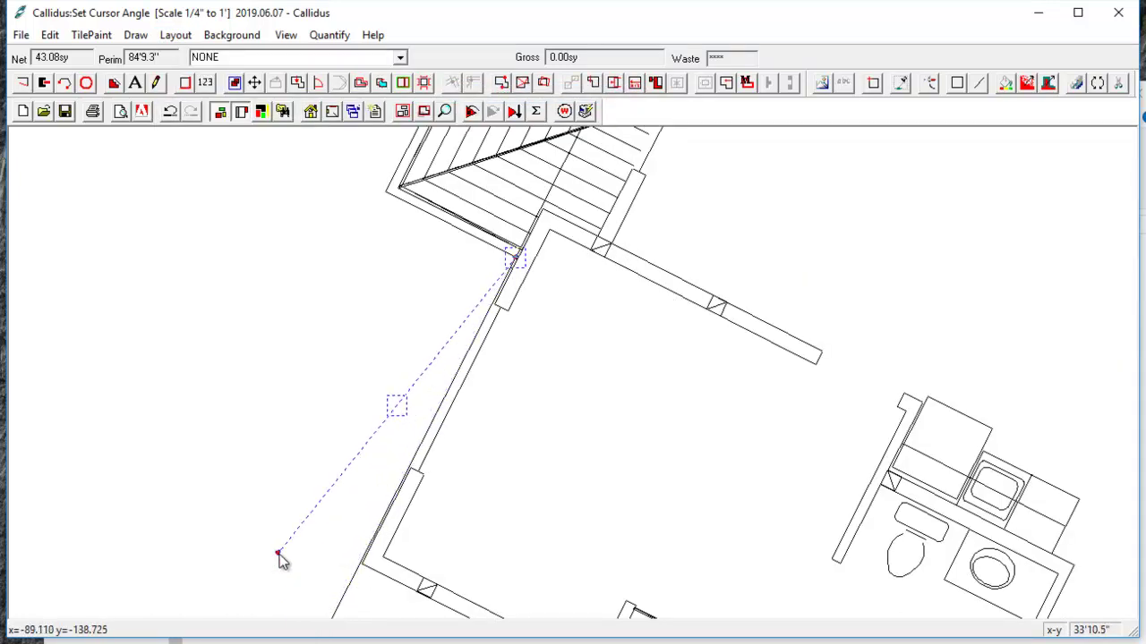
scroll(337, 317, down, 1)
drag(338, 366, 462, 135)
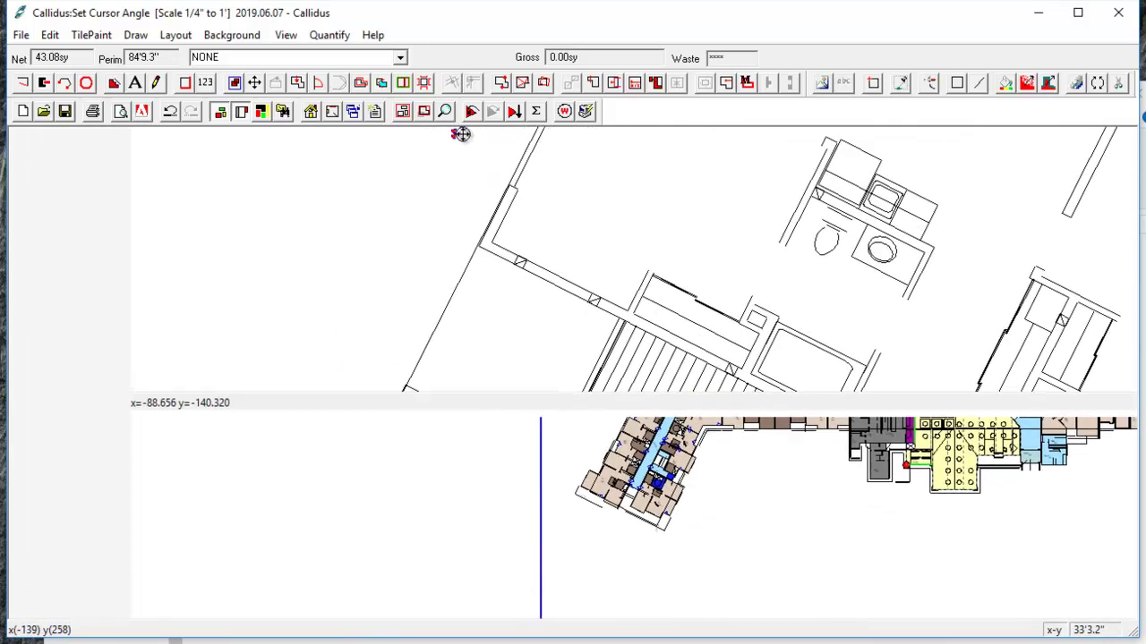
scroll(379, 470, down, 1)
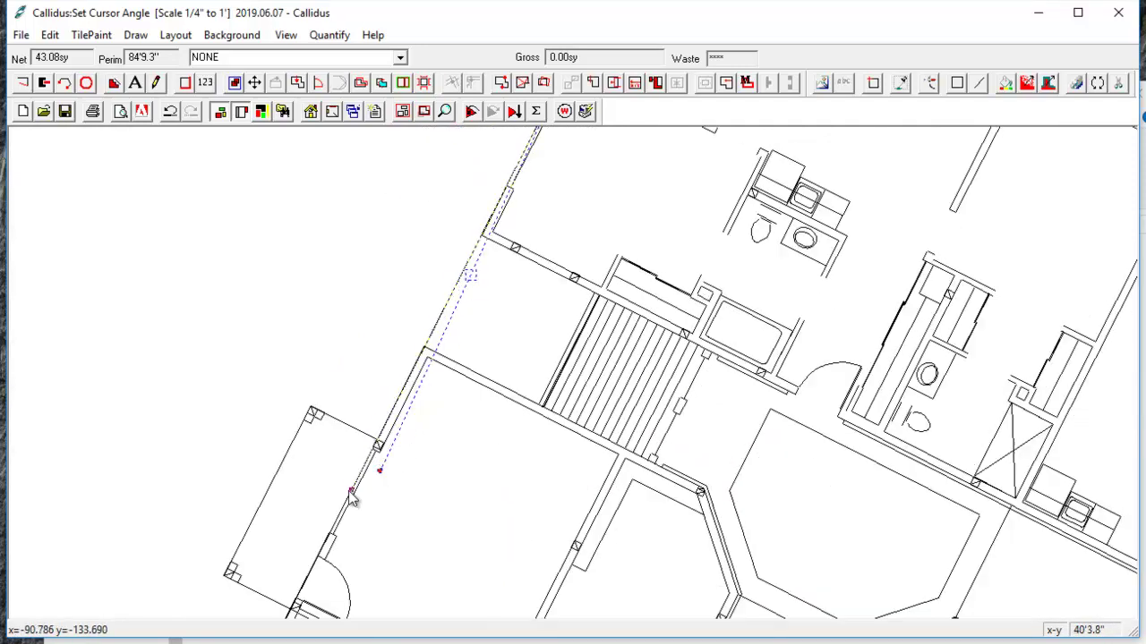
click(376, 451)
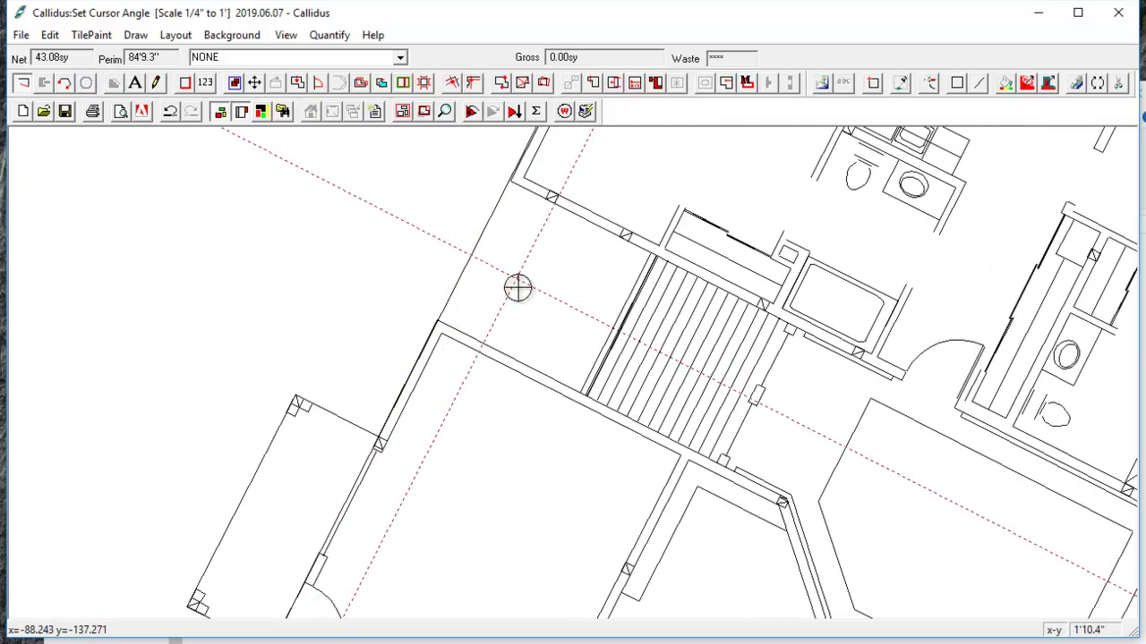
- Turn on angle snapping and trace the angled room's outer wall from the stairwell corner to the partition past the balcony door
click(440, 334)
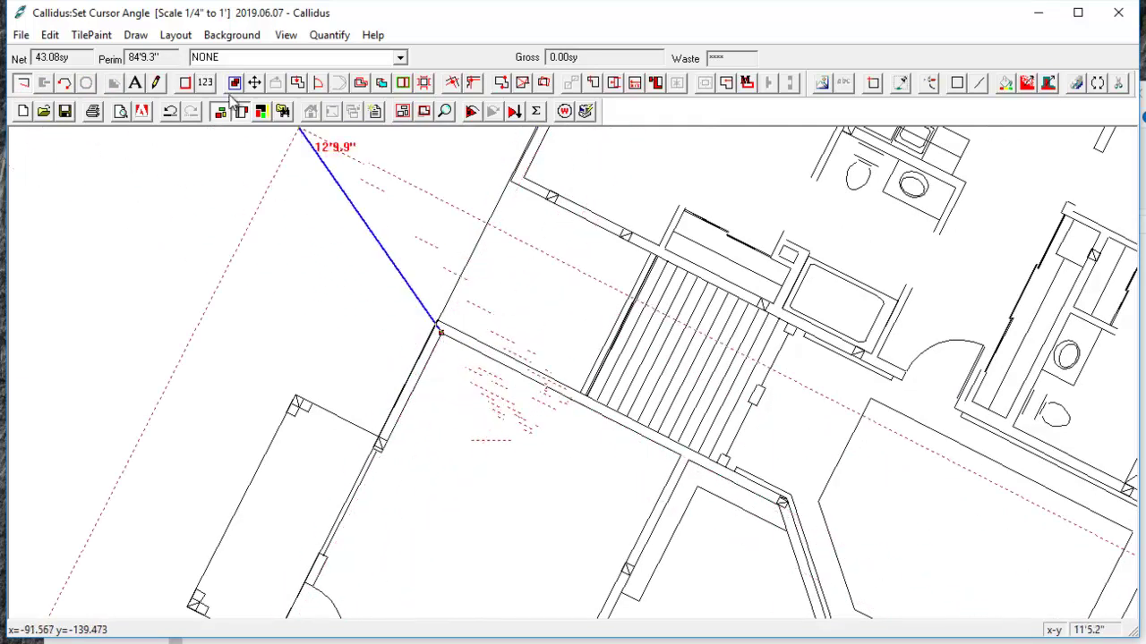
click(156, 82)
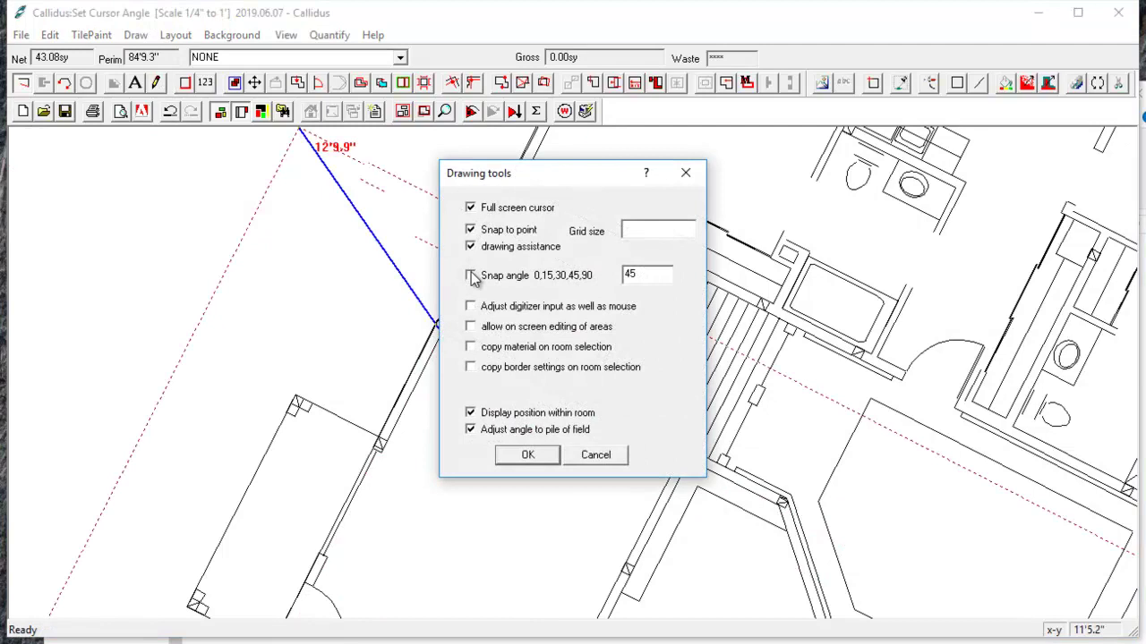
click(530, 456)
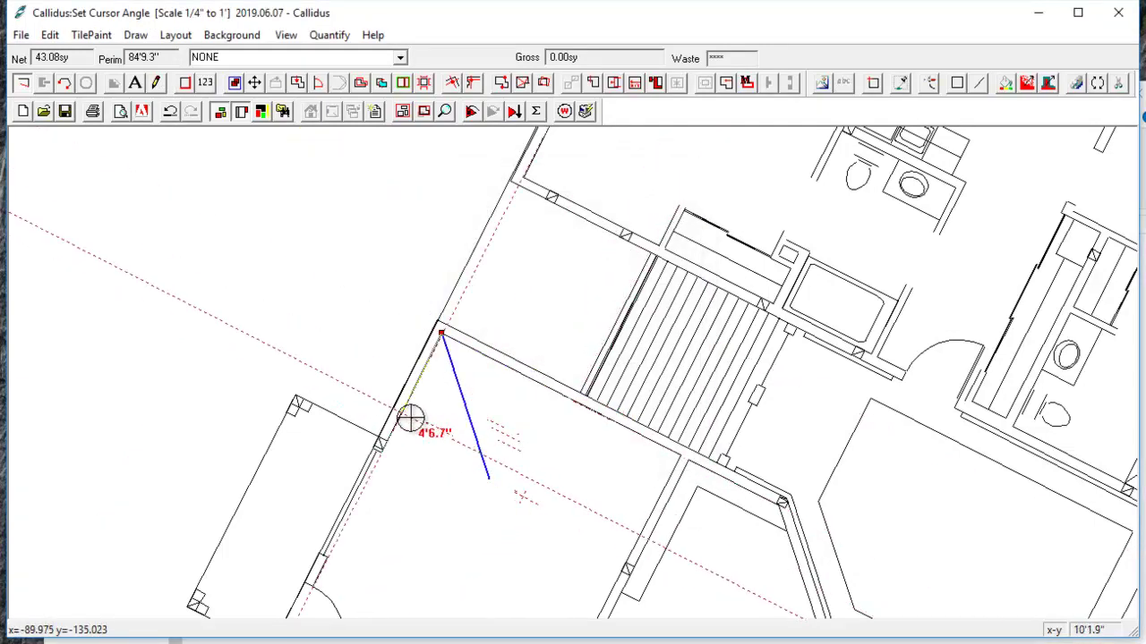
drag(374, 483, 501, 250)
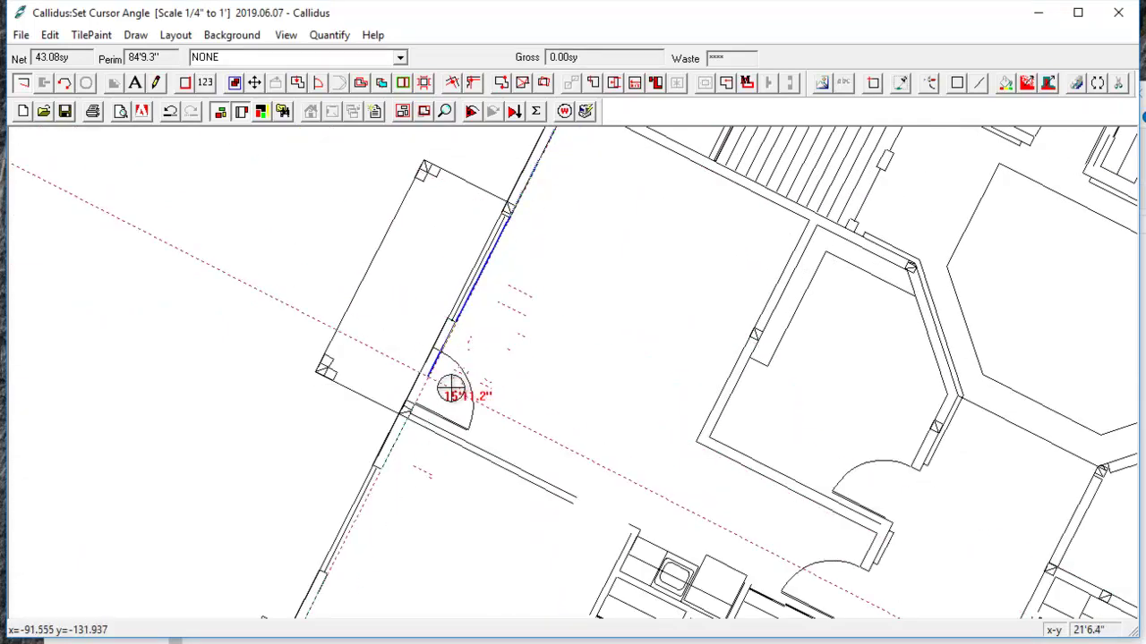
click(419, 419)
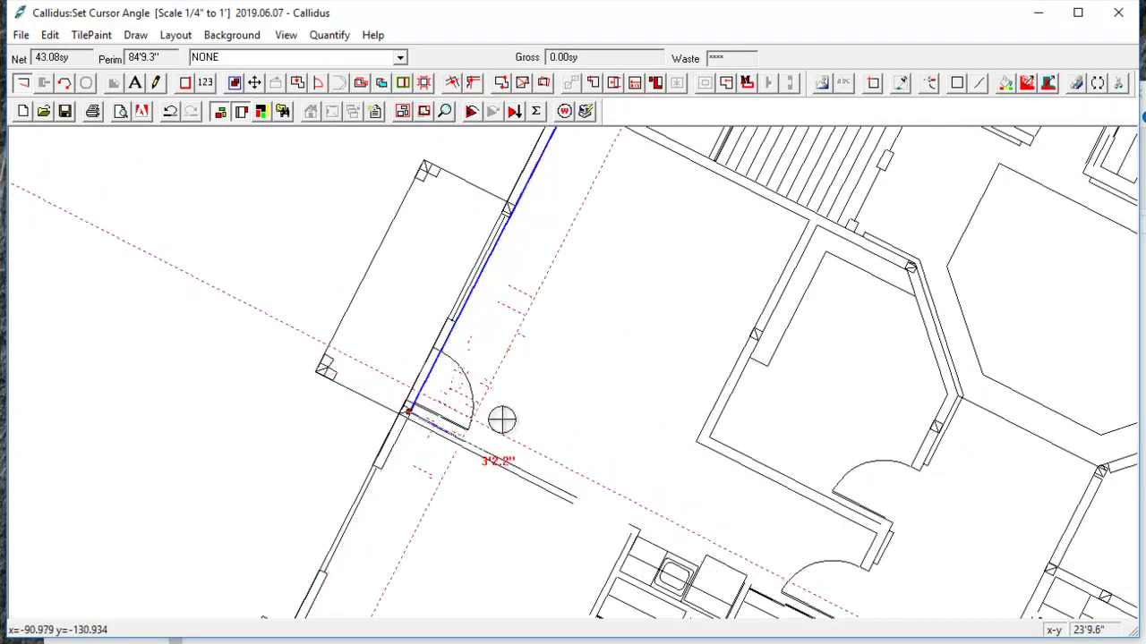
- Trace around the free end of the partition wall and back along its other side to the outer wall
click(572, 497)
click(570, 514)
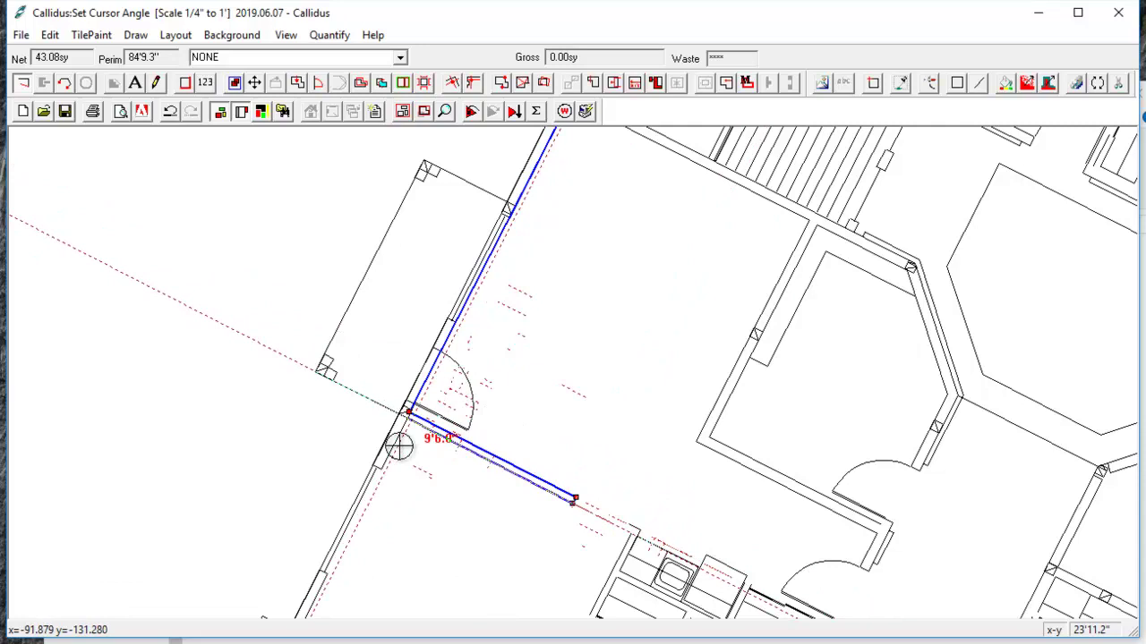
click(398, 435)
- Trace the adjoining room's outer wall and its far side wall up to the closet, and close the outline
scroll(388, 467, down, 2)
drag(401, 434, 512, 184)
click(447, 315)
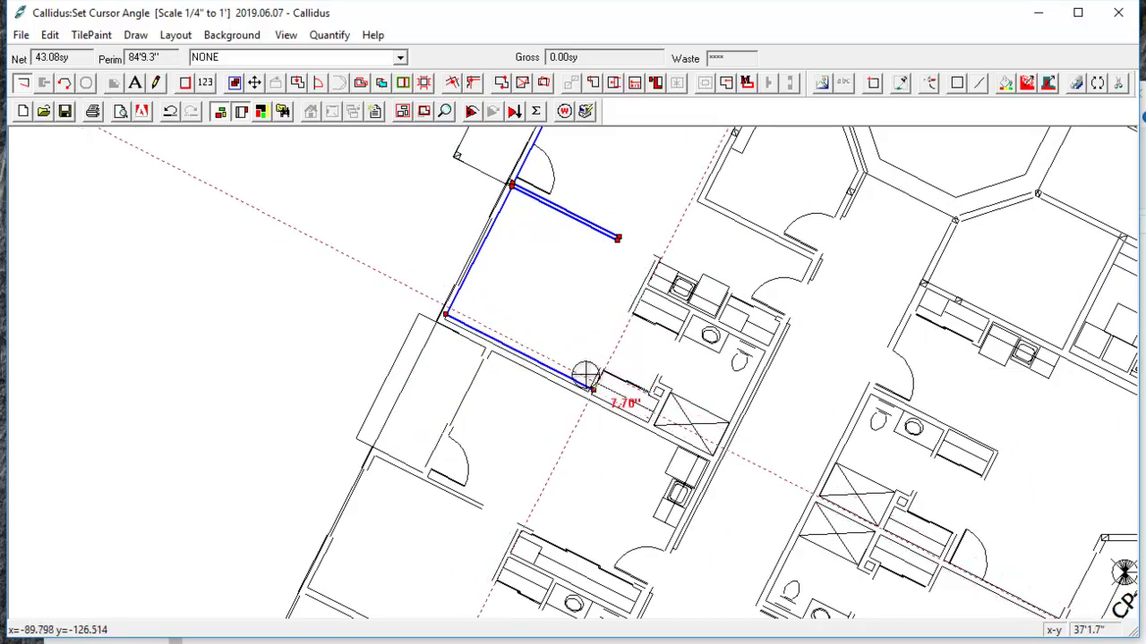
click(593, 386)
scroll(577, 365, down, 1)
drag(575, 363, 285, 465)
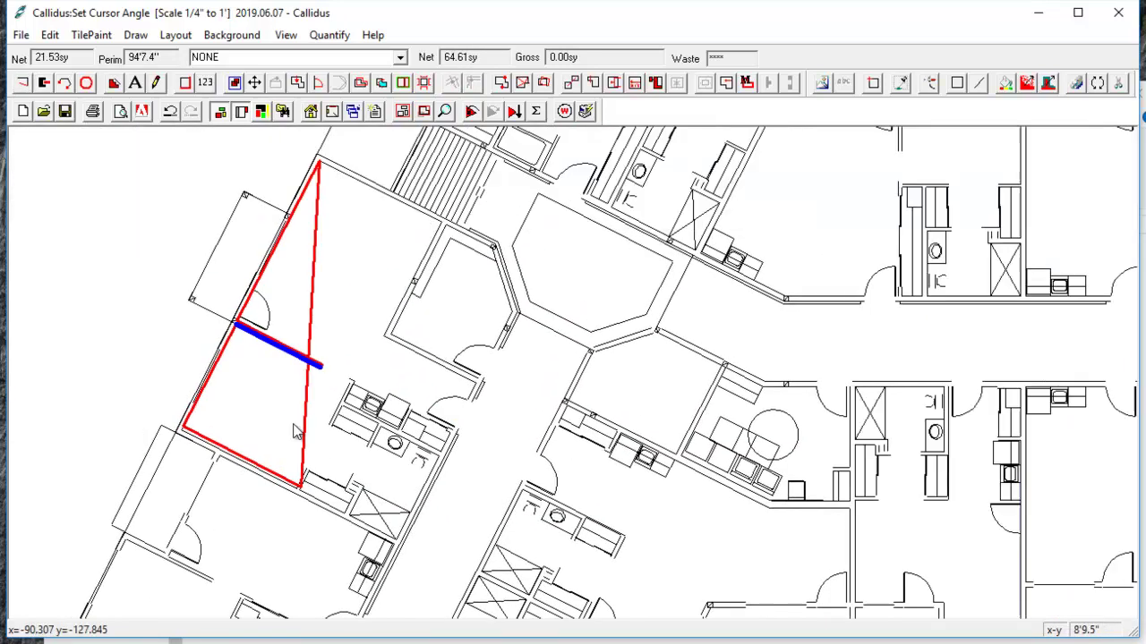
scroll(312, 385, down, 1)
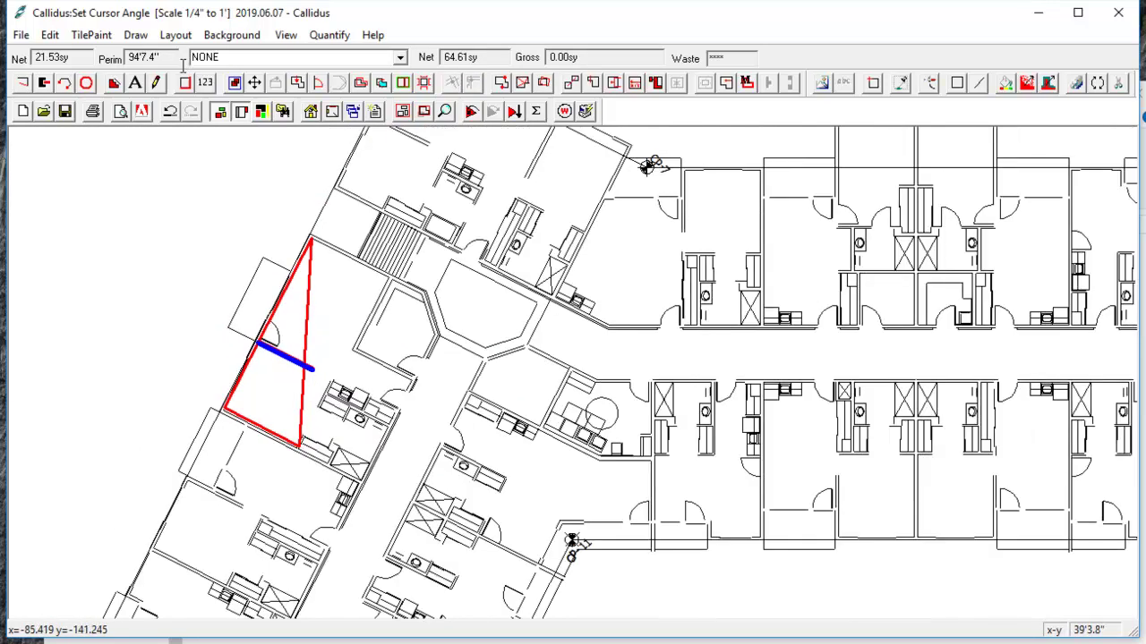
- Reset the cursor angle to zero
click(175, 35)
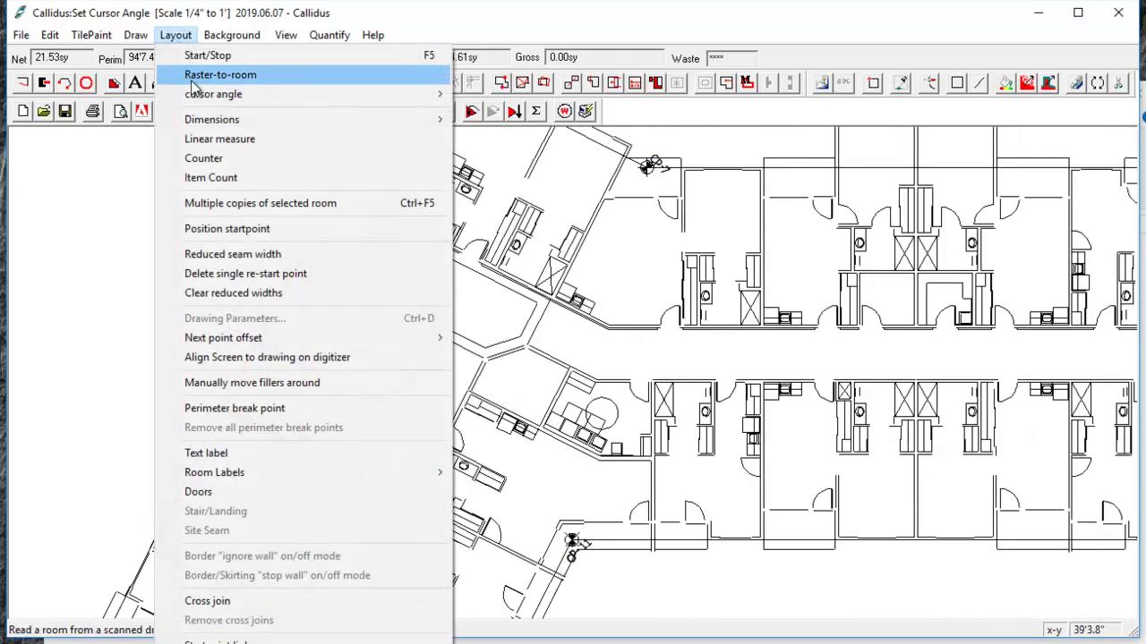
mouse_move(200, 95)
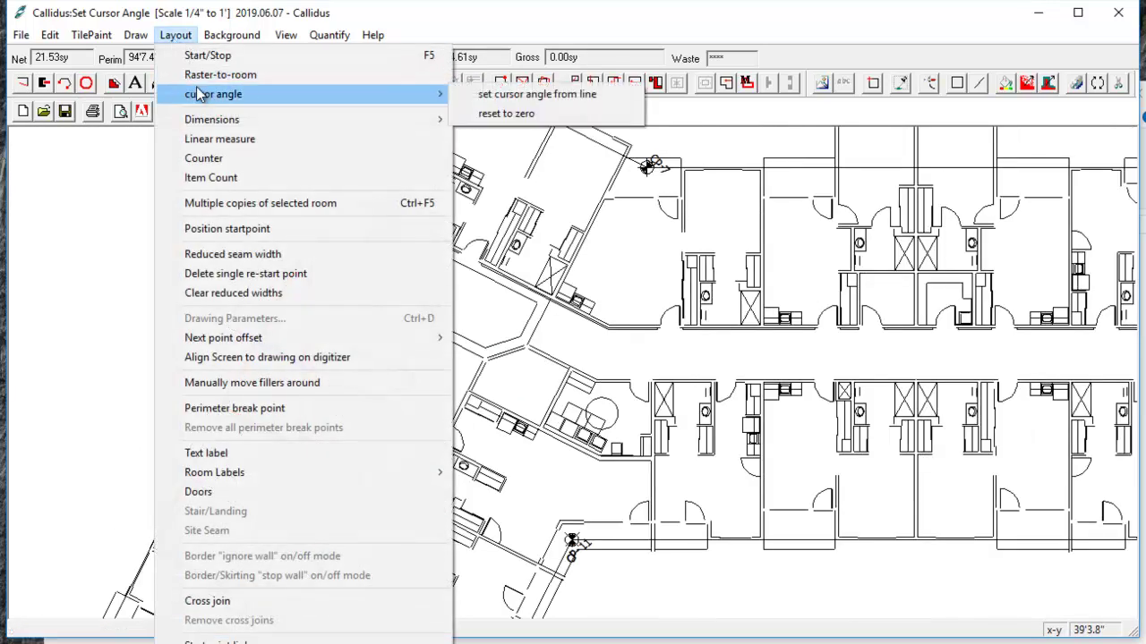
click(497, 114)
key(Escape)
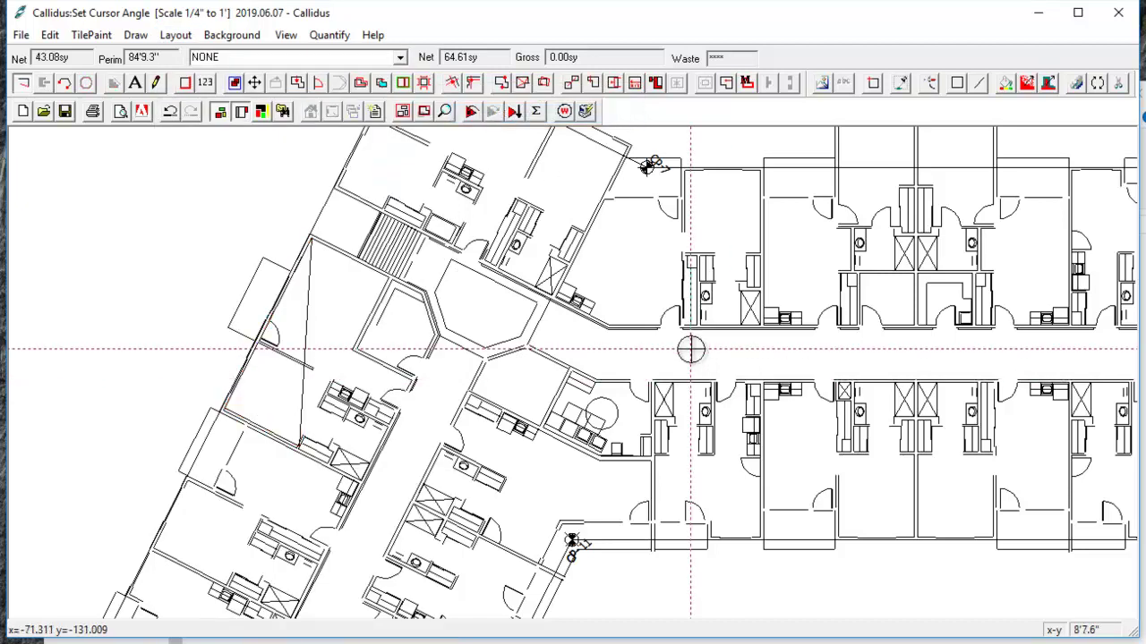
- Trace the upper wall of the long horizontal corridor from the bend at the angled wing to the octagonal lobby
drag(745, 346, 478, 359)
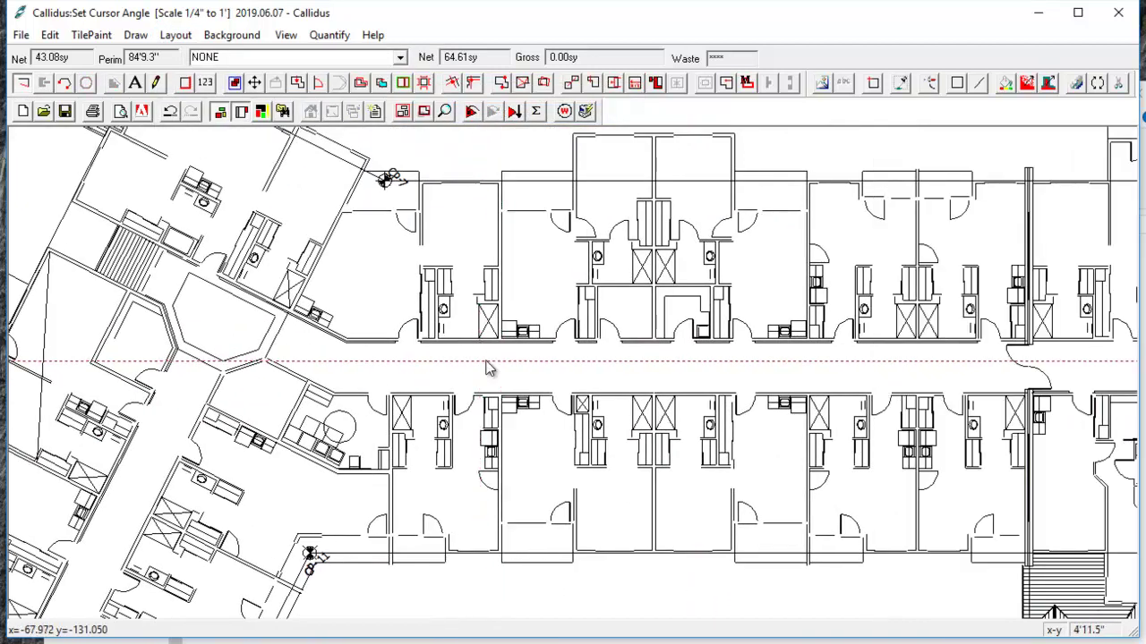
scroll(474, 362, down, 3)
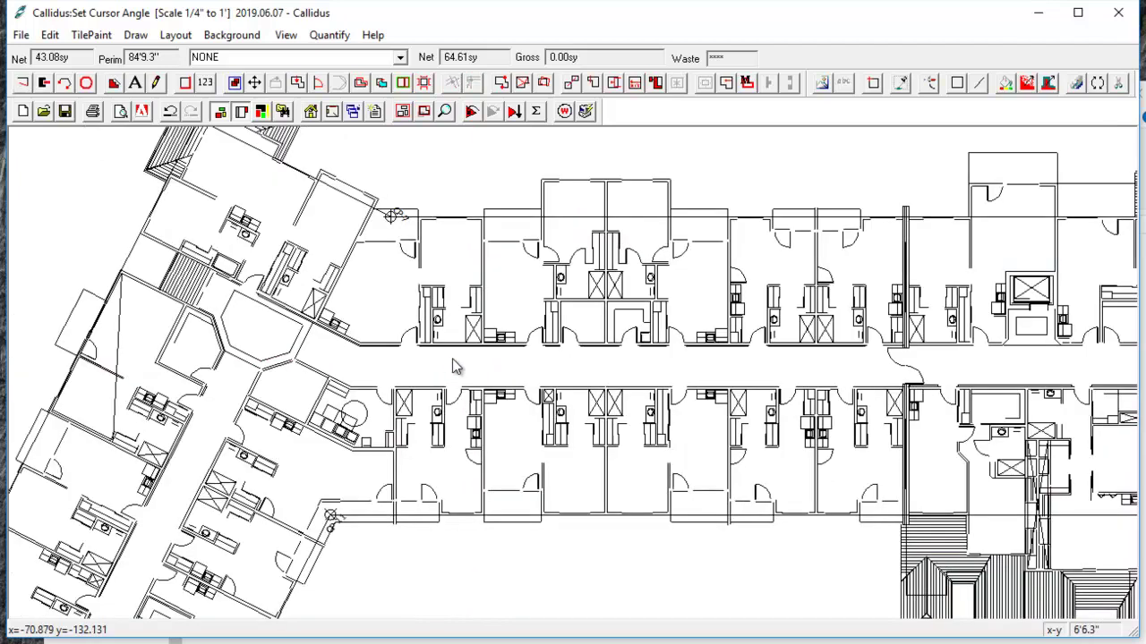
drag(693, 349, 265, 282)
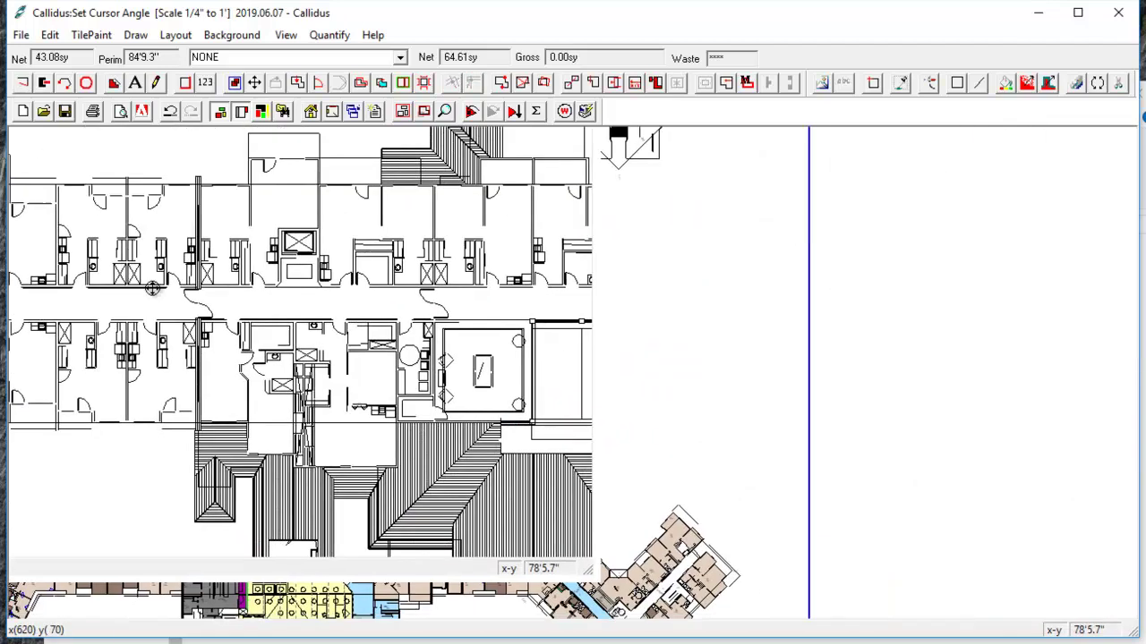
drag(347, 309, 724, 325)
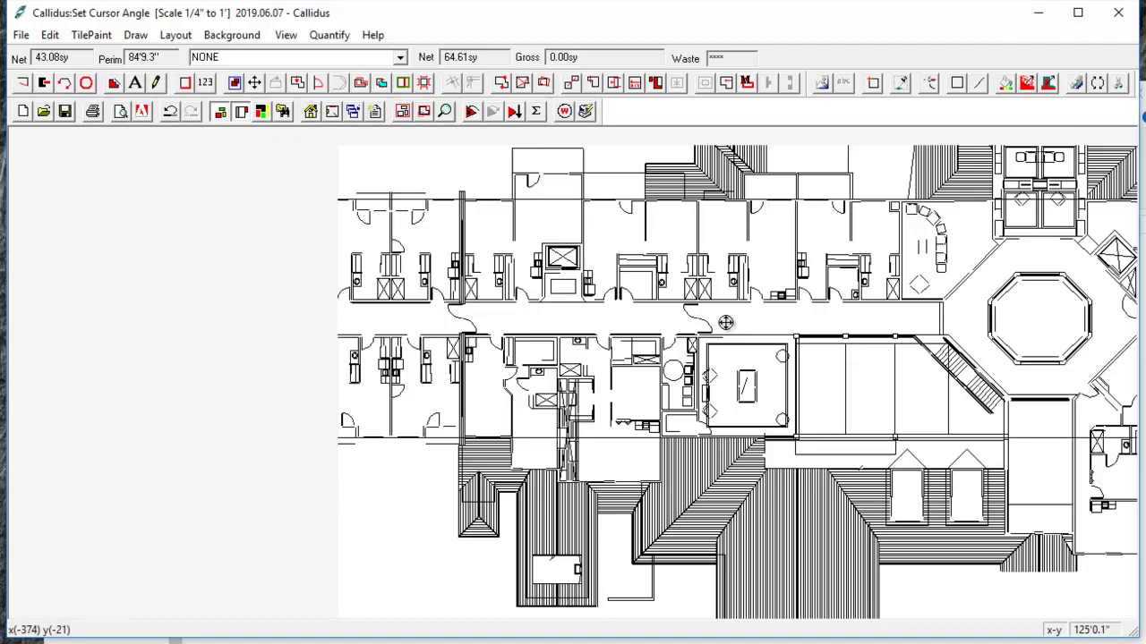
scroll(308, 323, up, 3)
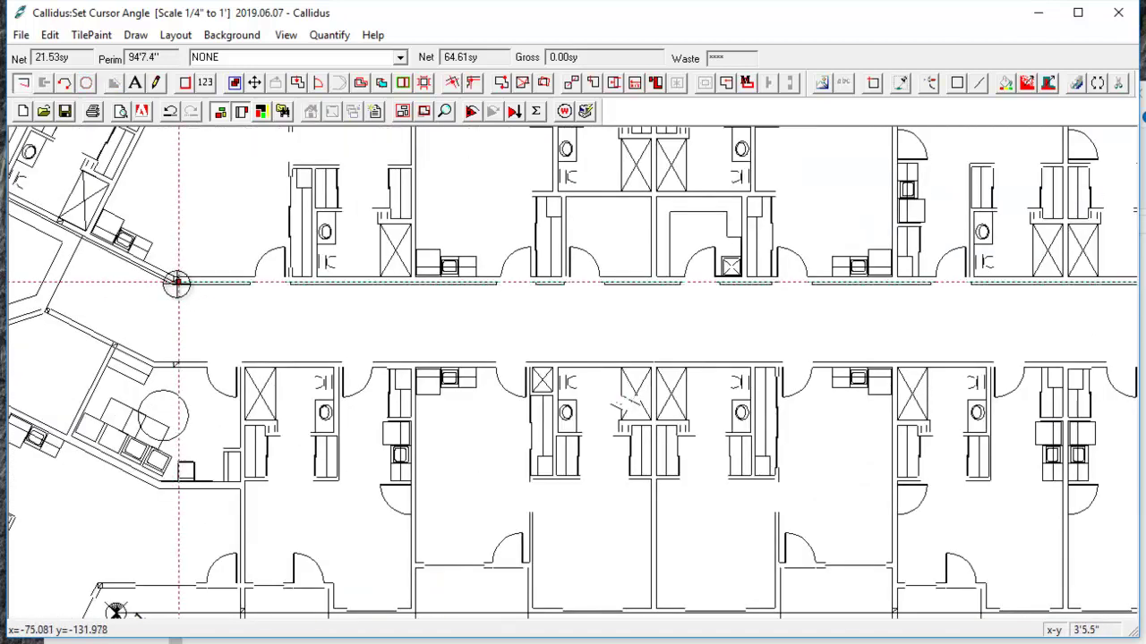
click(178, 283)
scroll(216, 282, down, 1)
drag(938, 297, 9, 344)
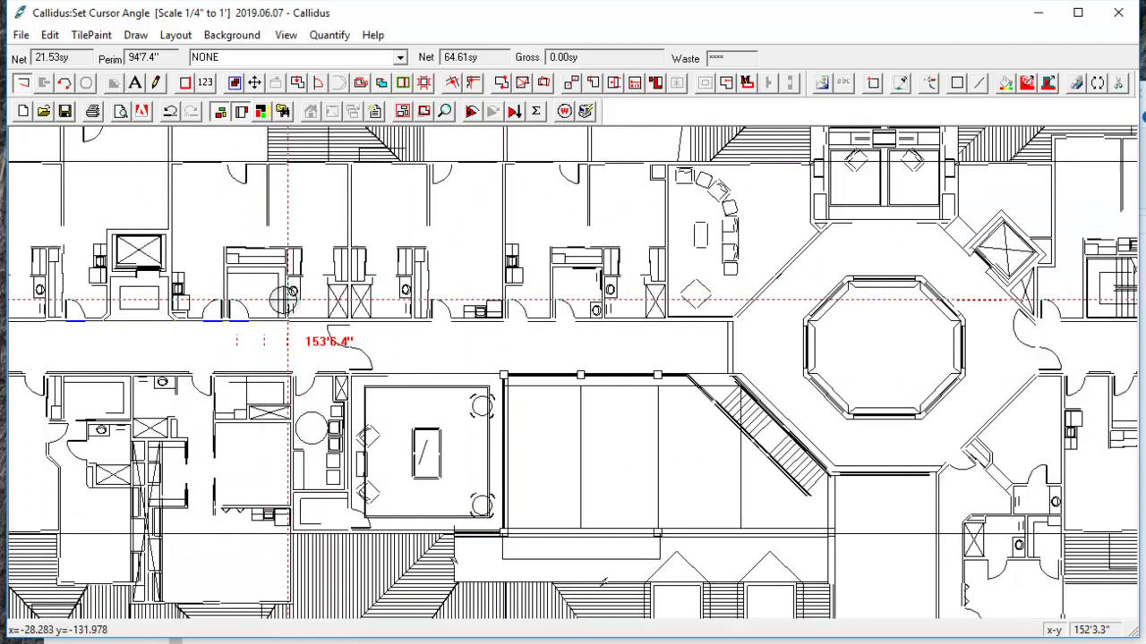
click(727, 320)
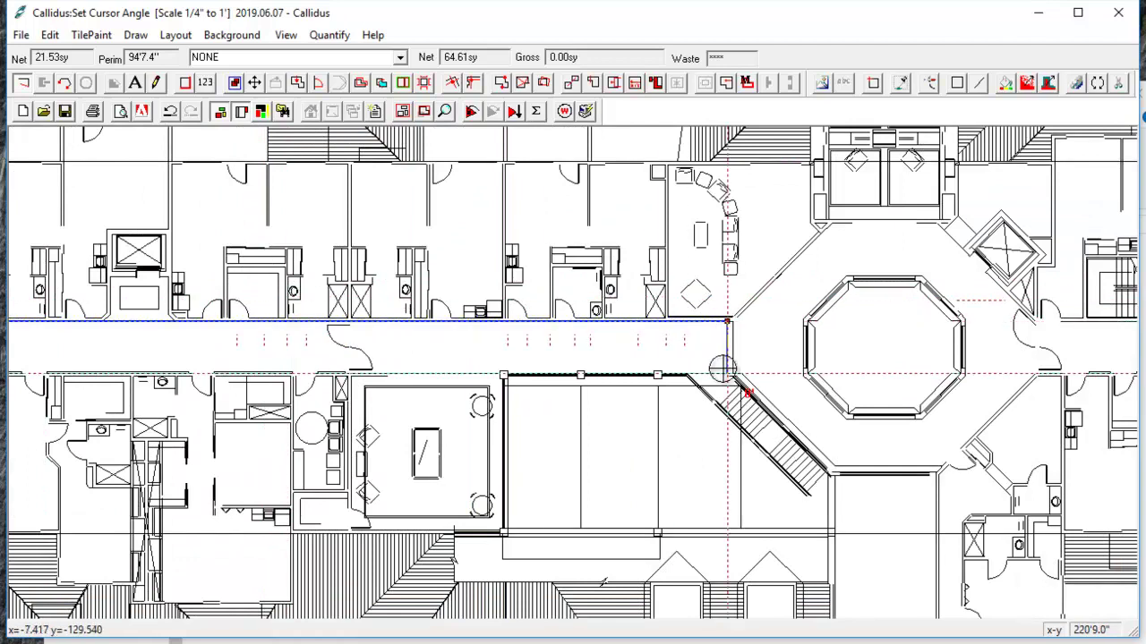
- Trace the corridor's short end wall at the octagonal lobby and close the corridor outline
click(721, 369)
right_click(721, 370)
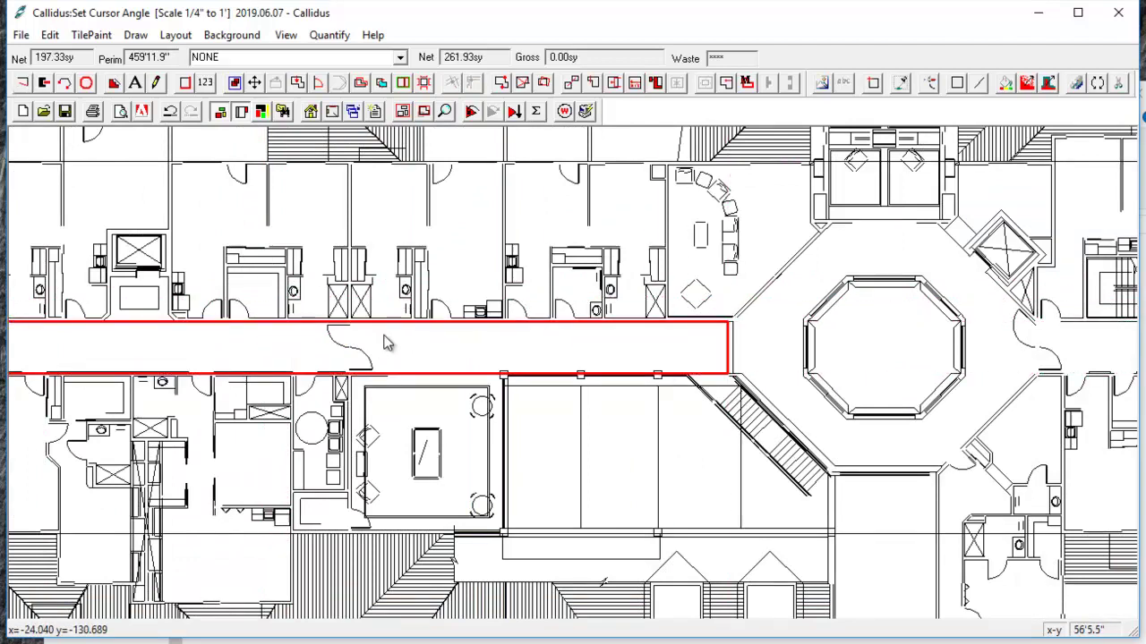
- Add two doors, 3' wide with a 3" drop, on the corridor's upper wall at the two neighbouring room doorways before the lobby
scroll(440, 322, up, 2)
scroll(429, 306, up, 1)
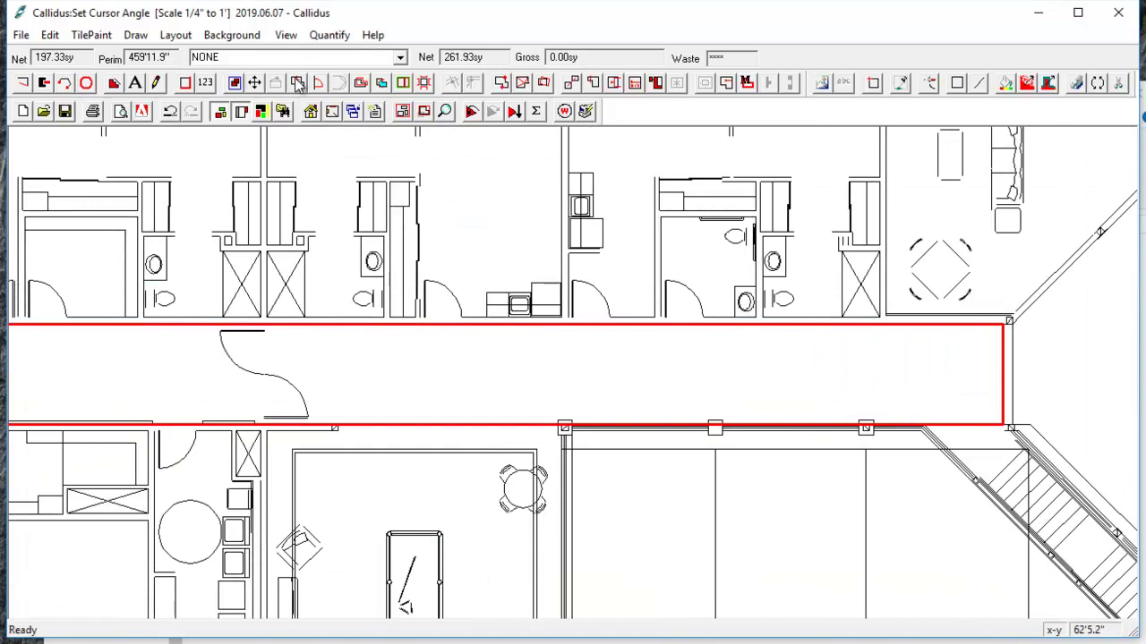
click(298, 82)
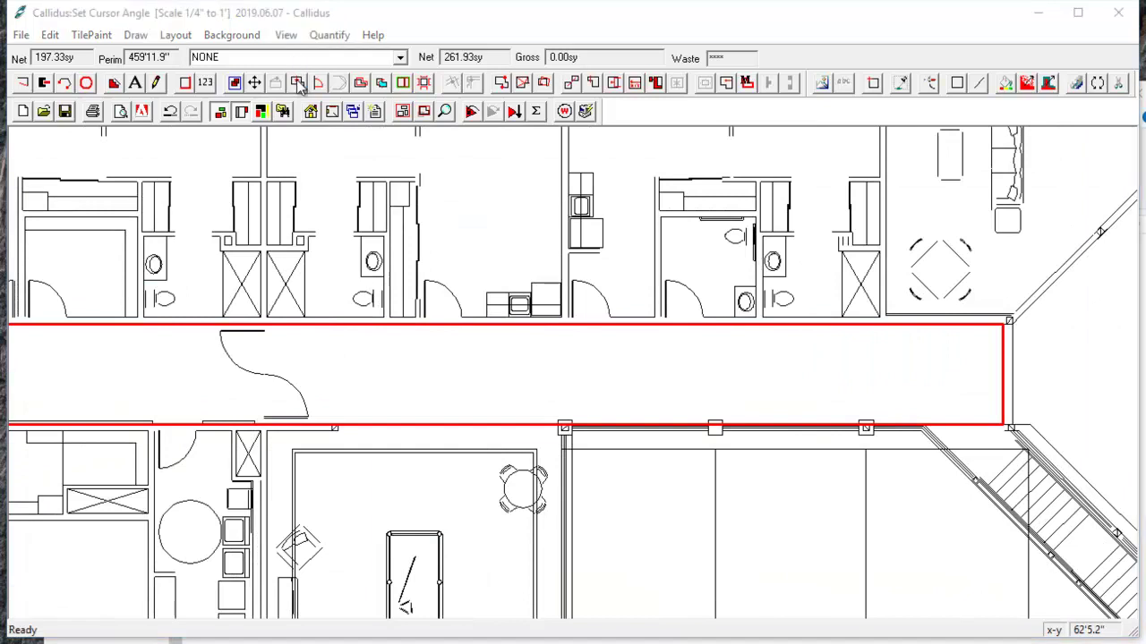
click(439, 328)
click(567, 299)
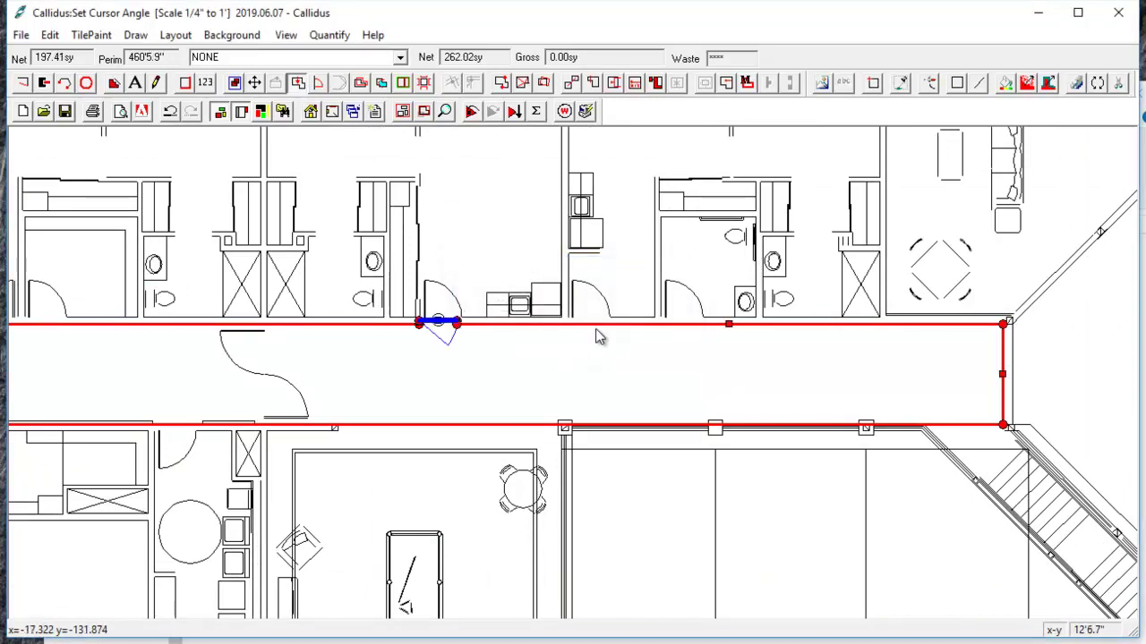
click(587, 325)
click(567, 301)
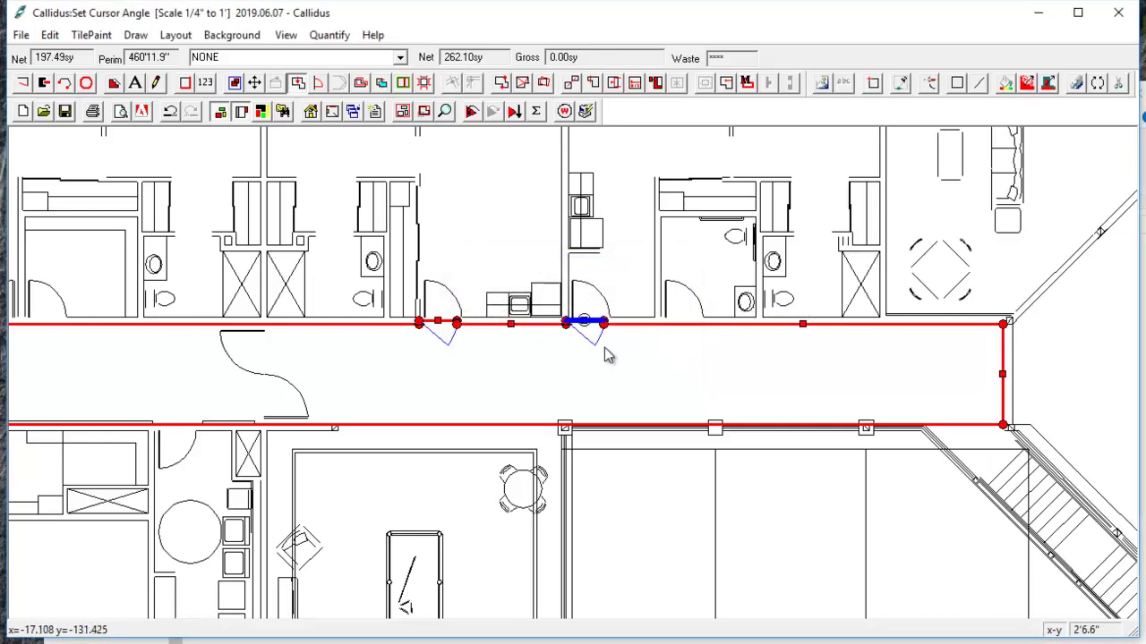
scroll(605, 355, up, 2)
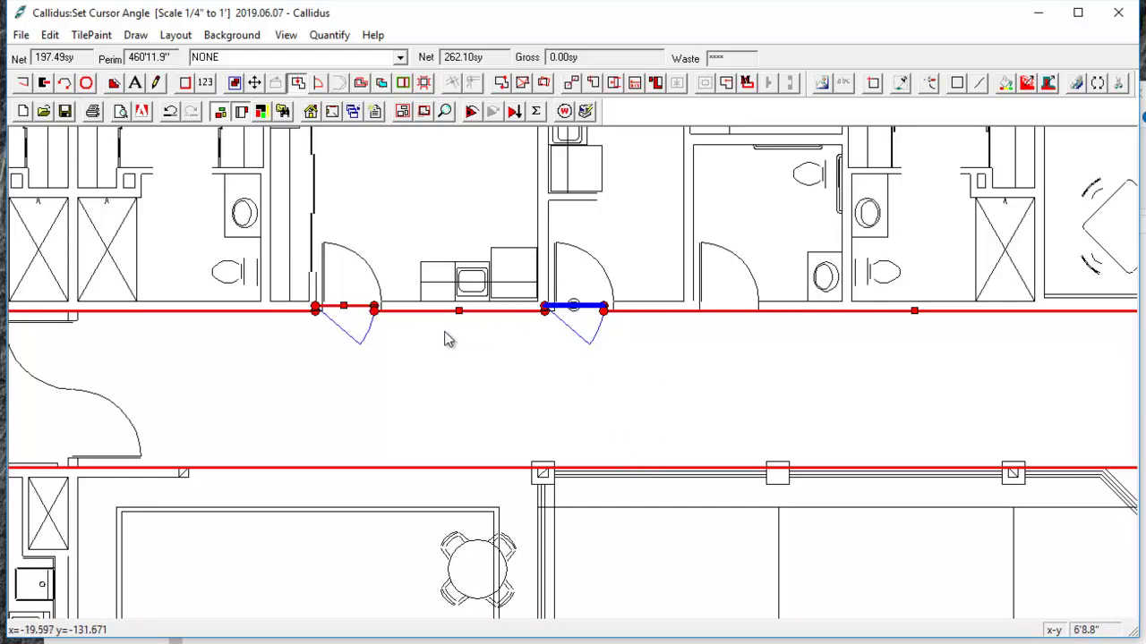
scroll(429, 318, up, 2)
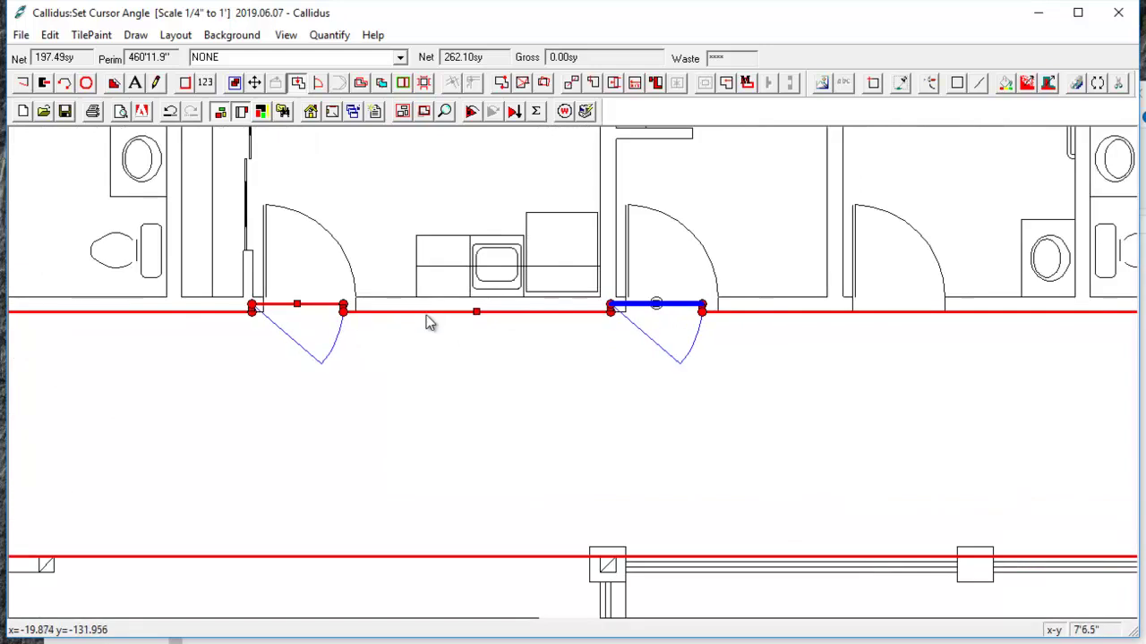
scroll(427, 347, down, 5)
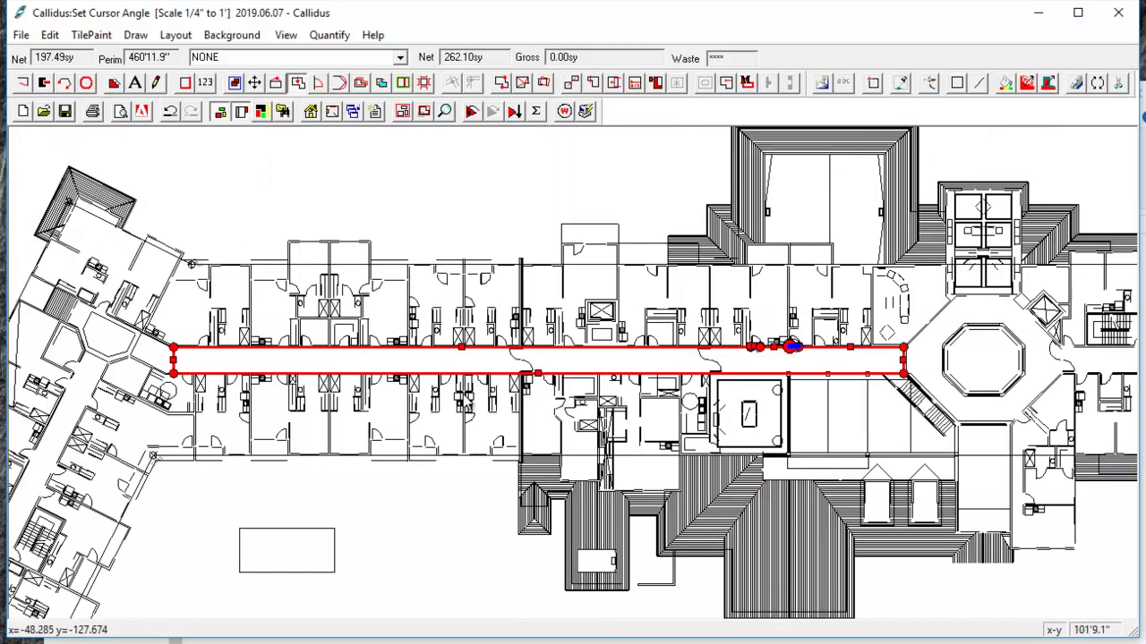
scroll(775, 342, up, 1)
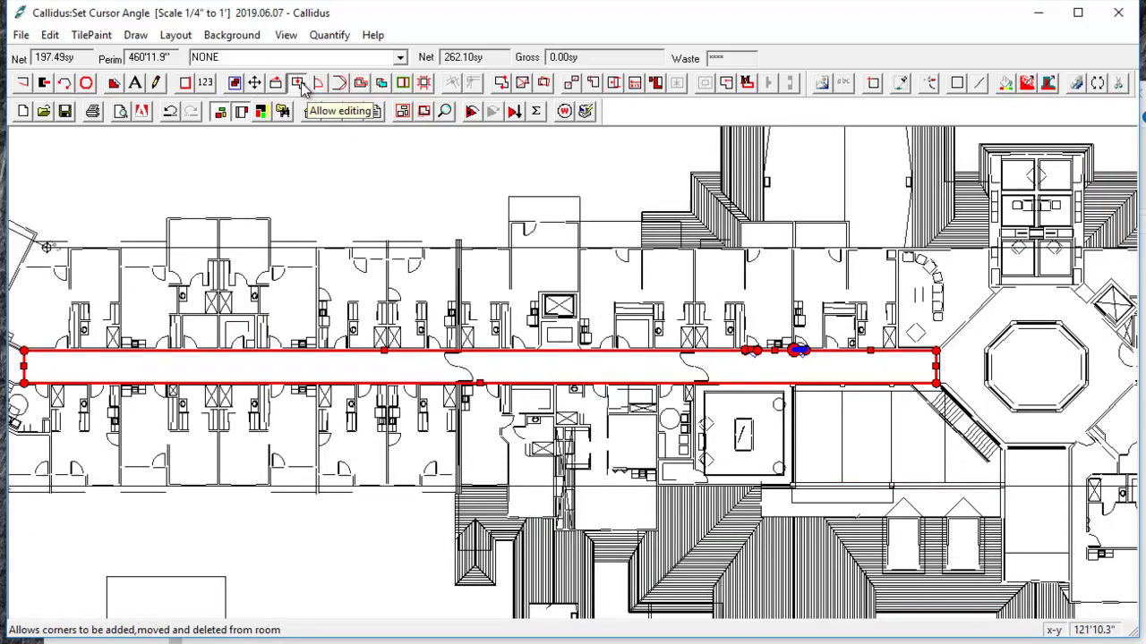
- Select the loose rectangular room below the corridor wing and move the short segment beside its lower-right corner upward
scroll(282, 313, down, 2)
drag(289, 425, 477, 338)
scroll(379, 439, up, 1)
click(379, 439)
scroll(402, 463, up, 3)
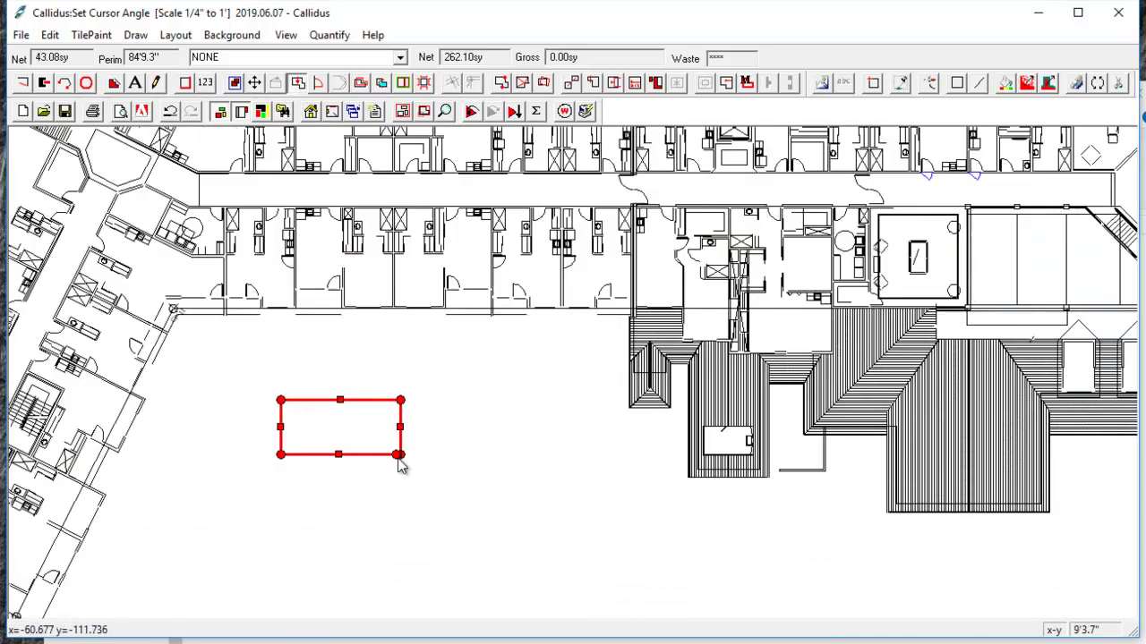
scroll(400, 458, up, 4)
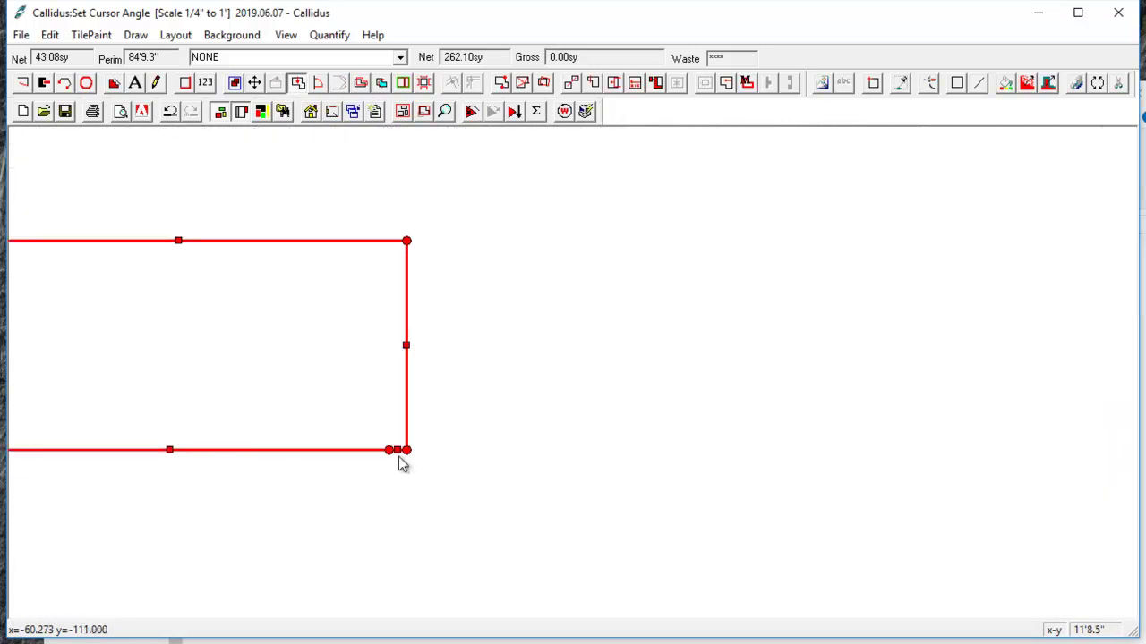
drag(397, 443, 401, 409)
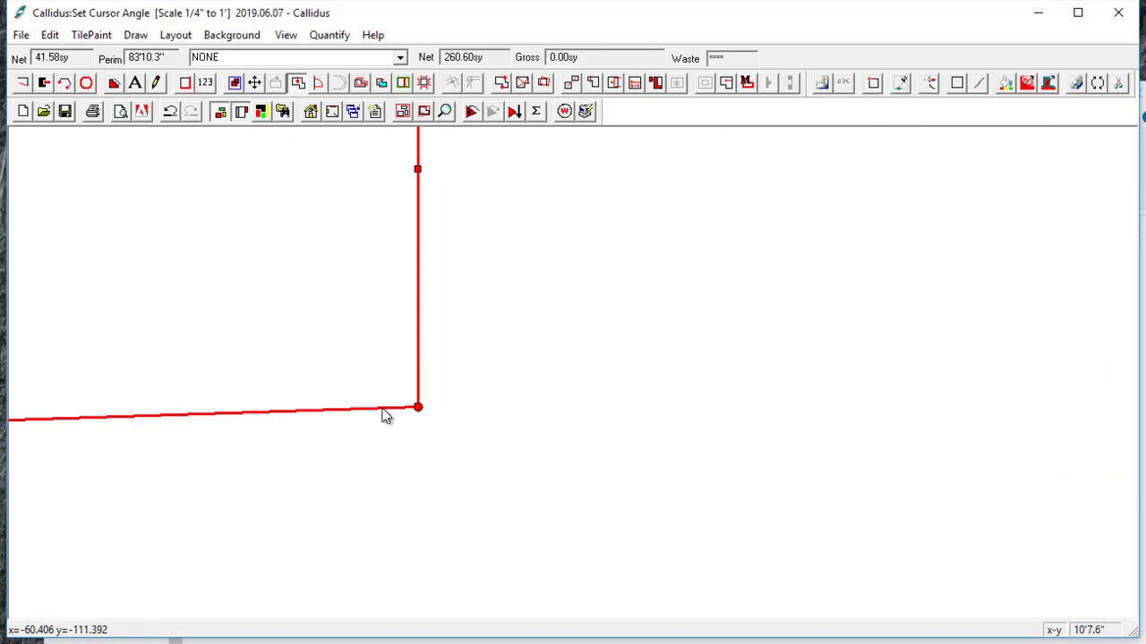
- Add a new point on the rectangular room's lower edge near the right corner and move the short segment between them downward
scroll(383, 415, down, 5)
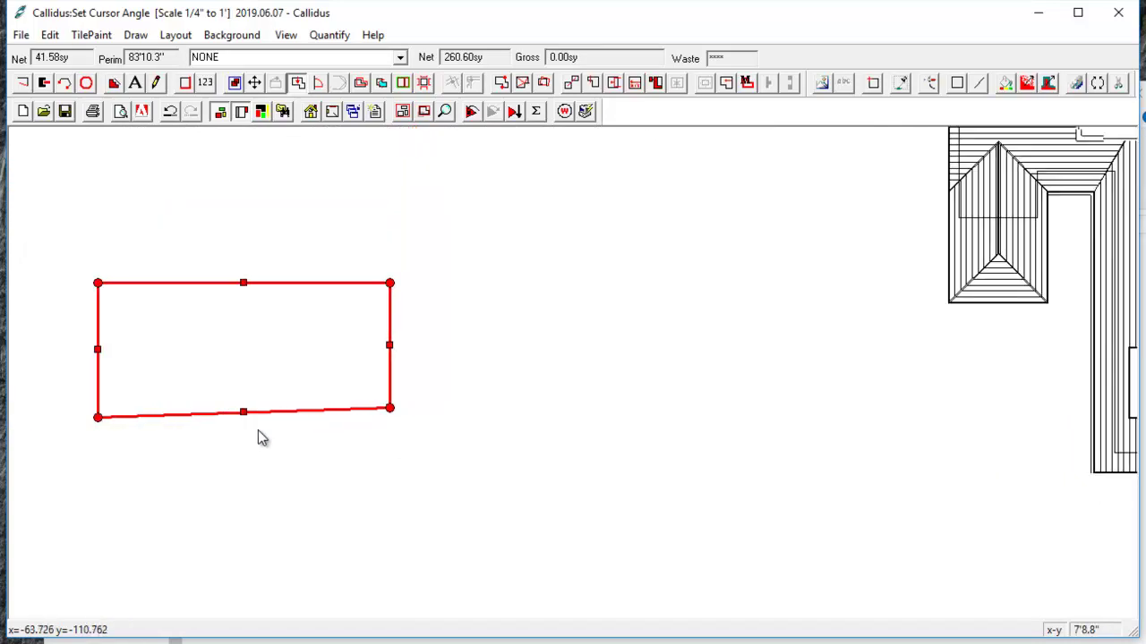
click(377, 411)
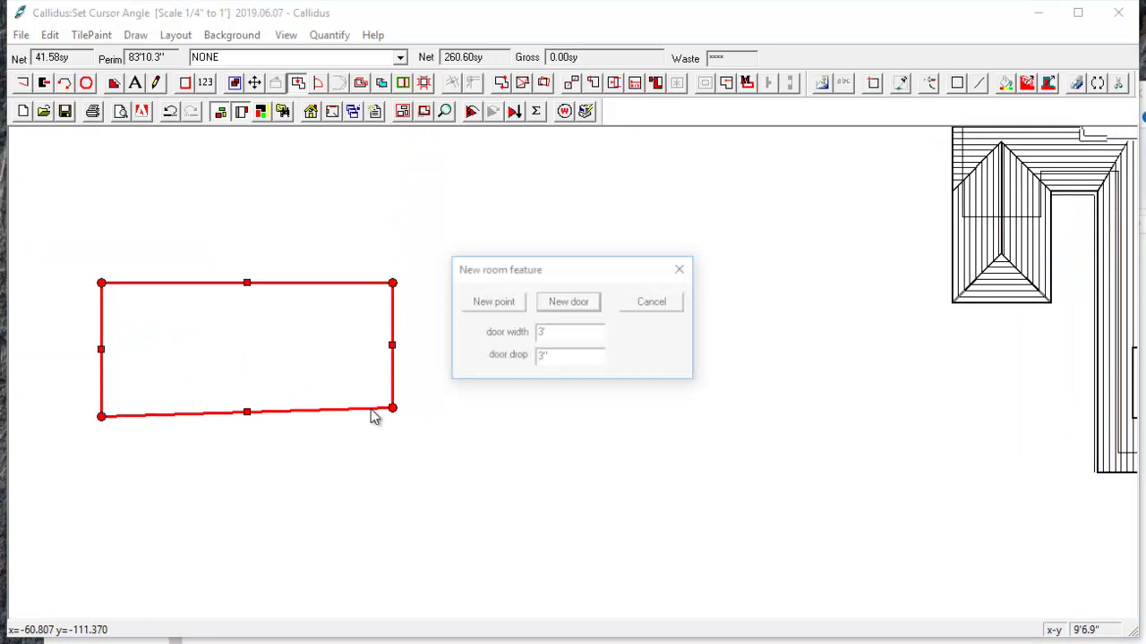
click(505, 304)
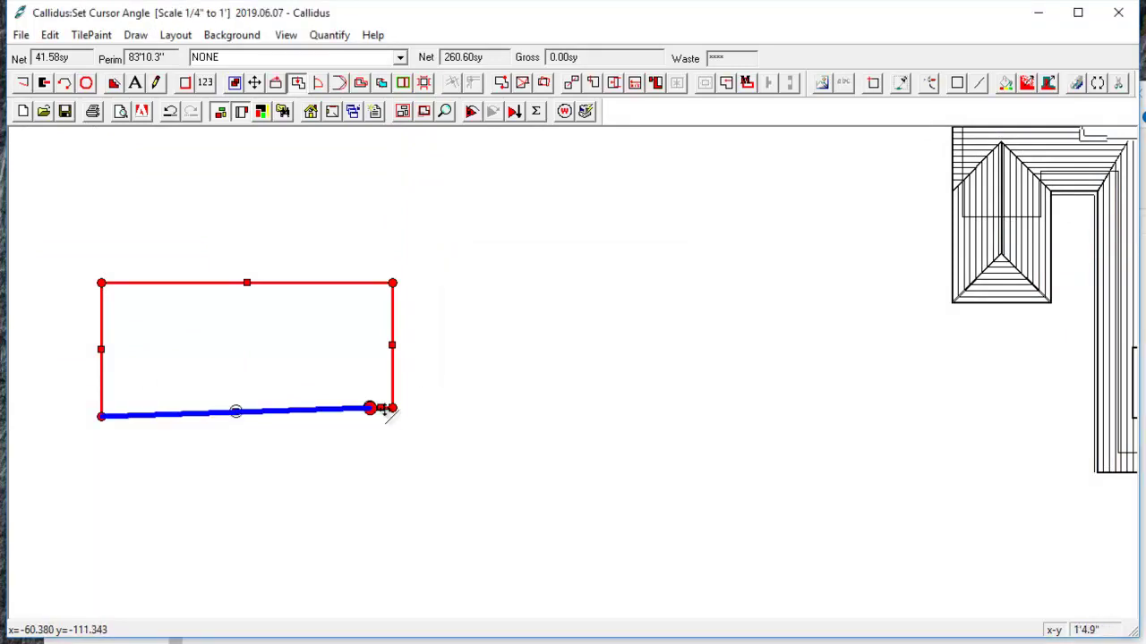
drag(383, 409, 361, 450)
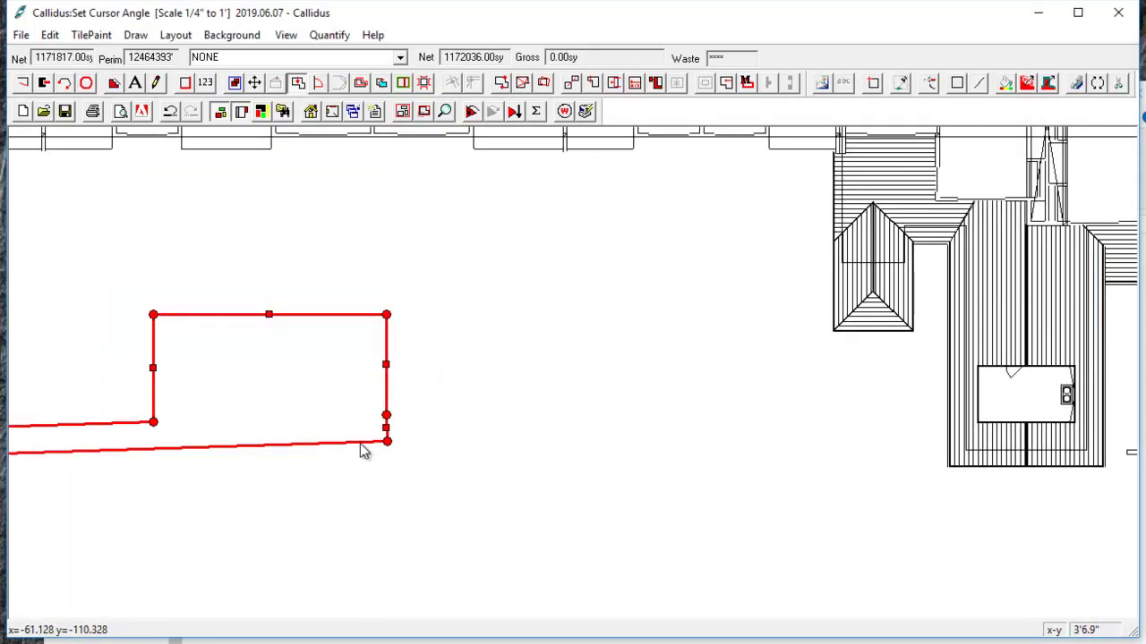
- Turn off corner editing and delete the rectangular room whose outline runs far outside the plan
scroll(361, 451, down, 5)
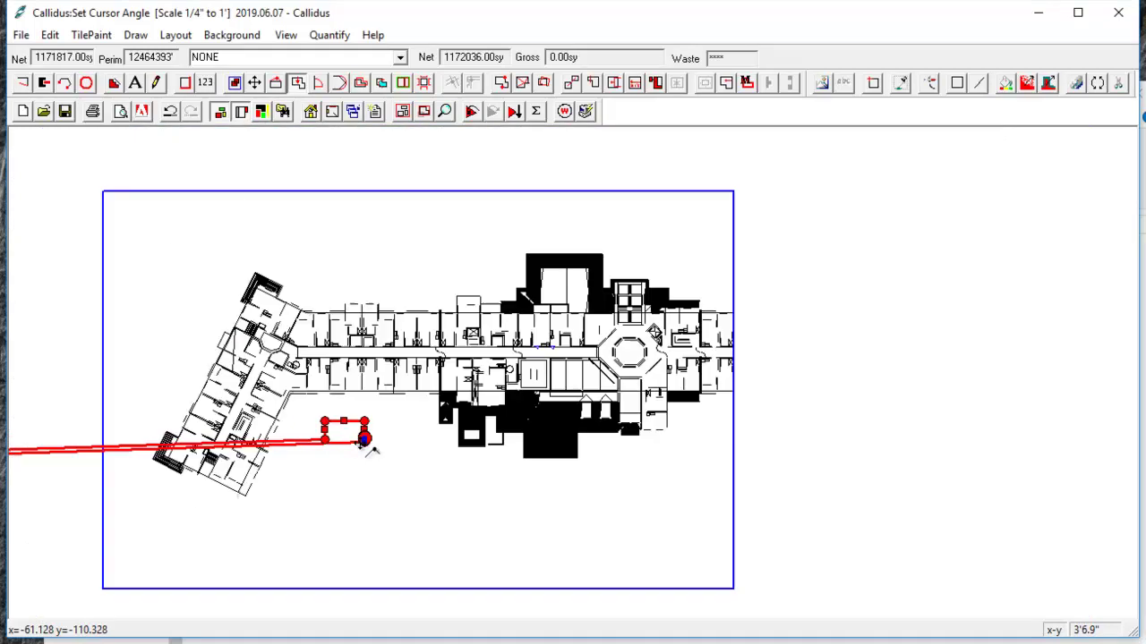
scroll(366, 447, down, 3)
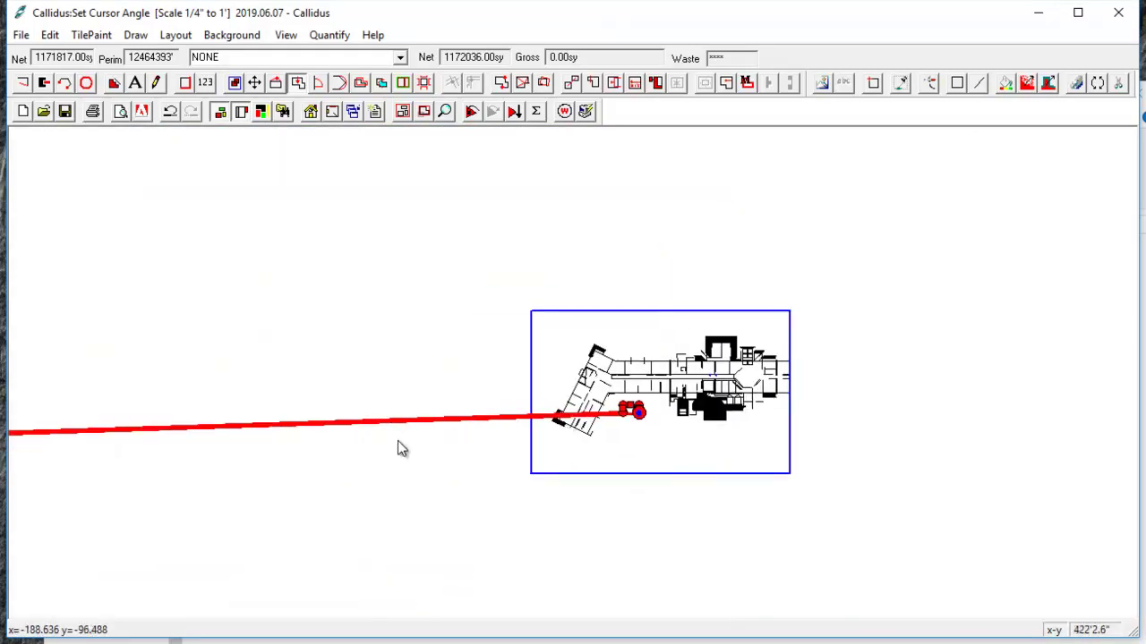
scroll(339, 453, down, 2)
drag(350, 443, 668, 410)
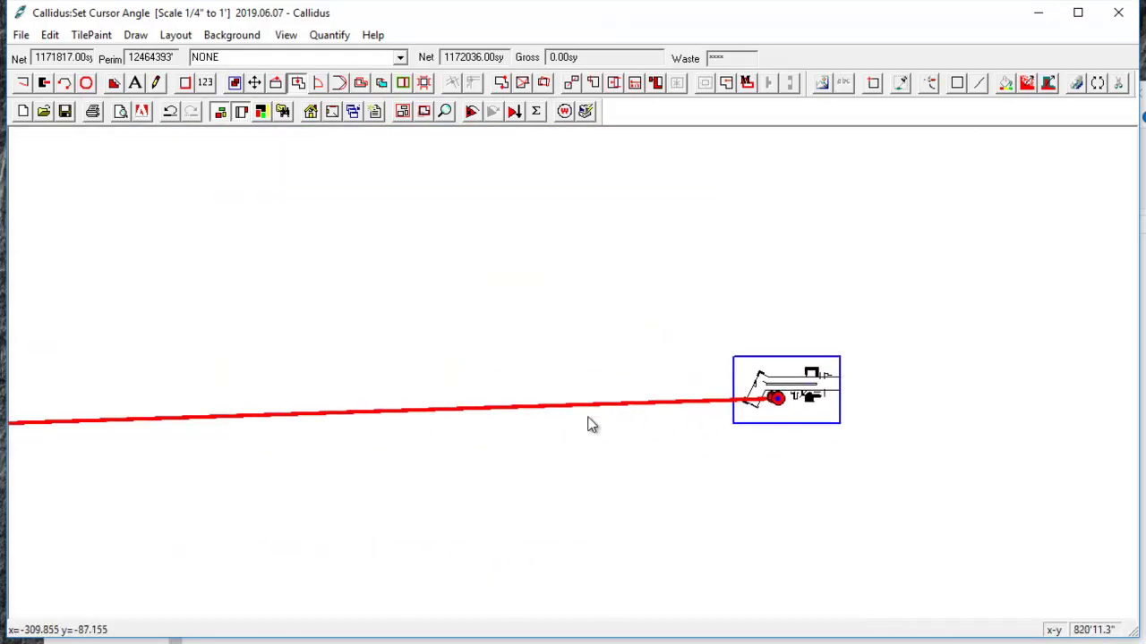
scroll(796, 407, up, 5)
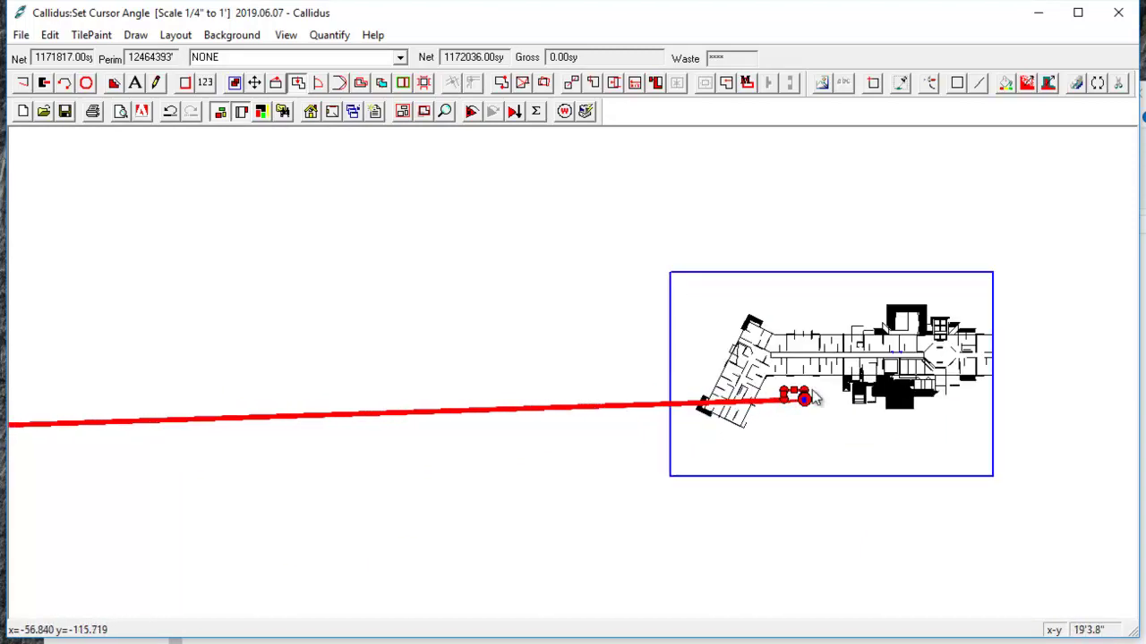
scroll(797, 417, up, 2)
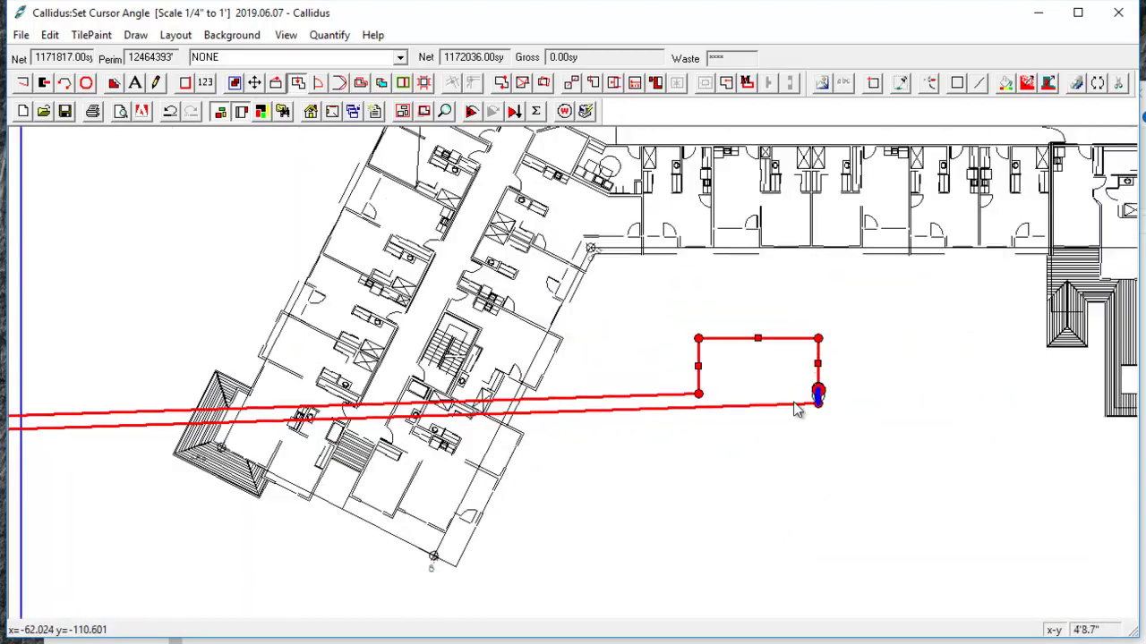
scroll(776, 400, up, 3)
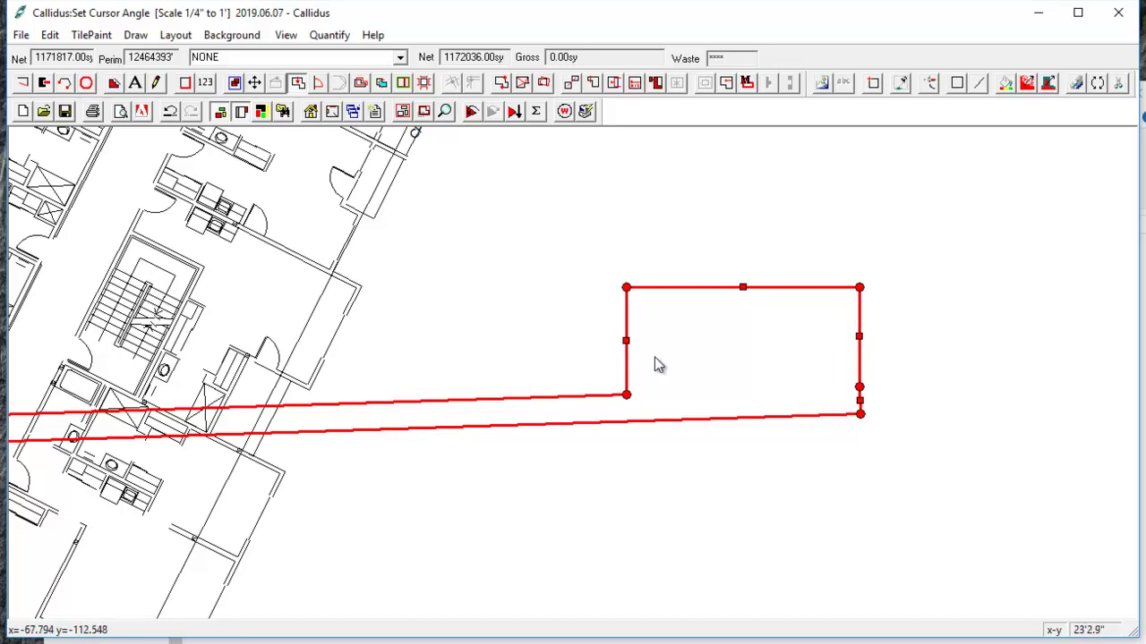
click(298, 83)
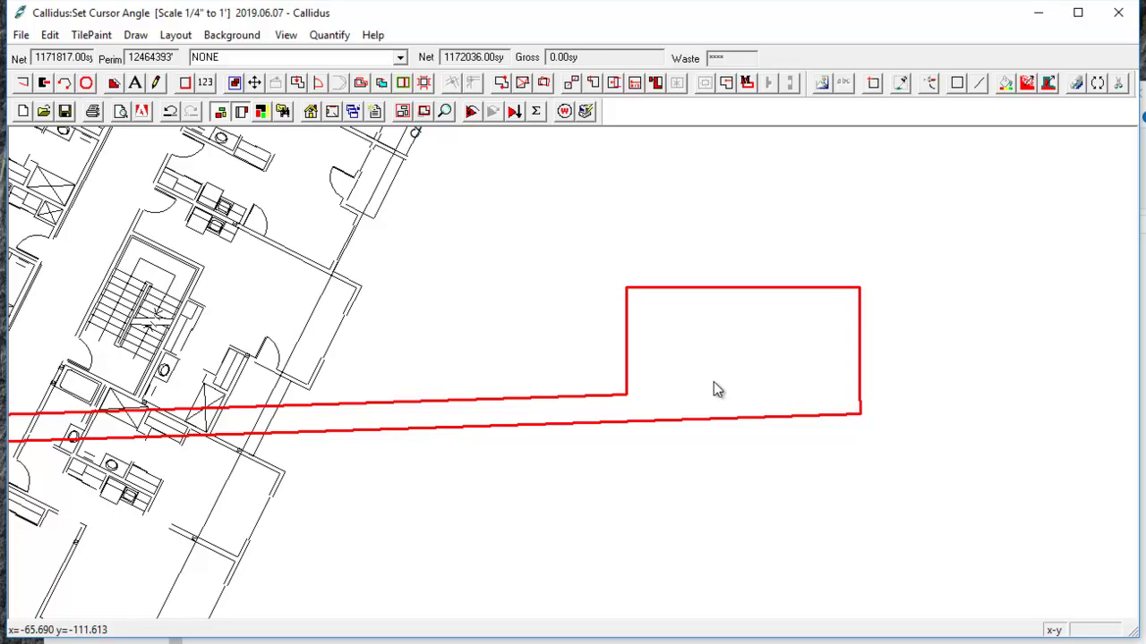
key(Delete)
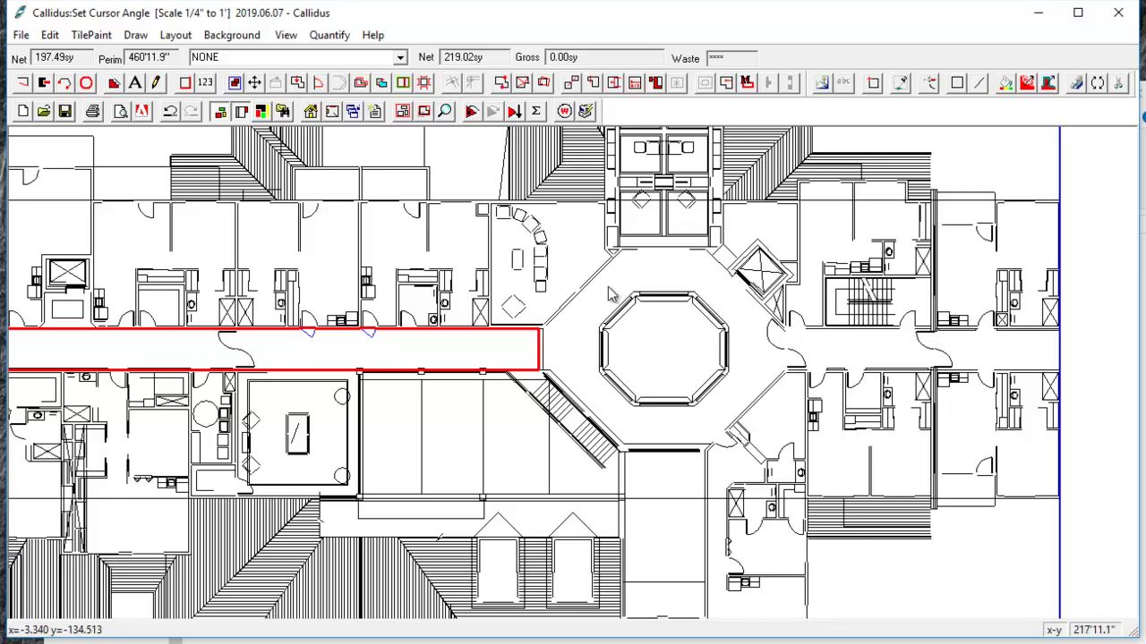
- Trace the octagonal lobby's upper walls from the corridor's upper corner along both diagonals to the opposite doorway
scroll(608, 294, up, 1)
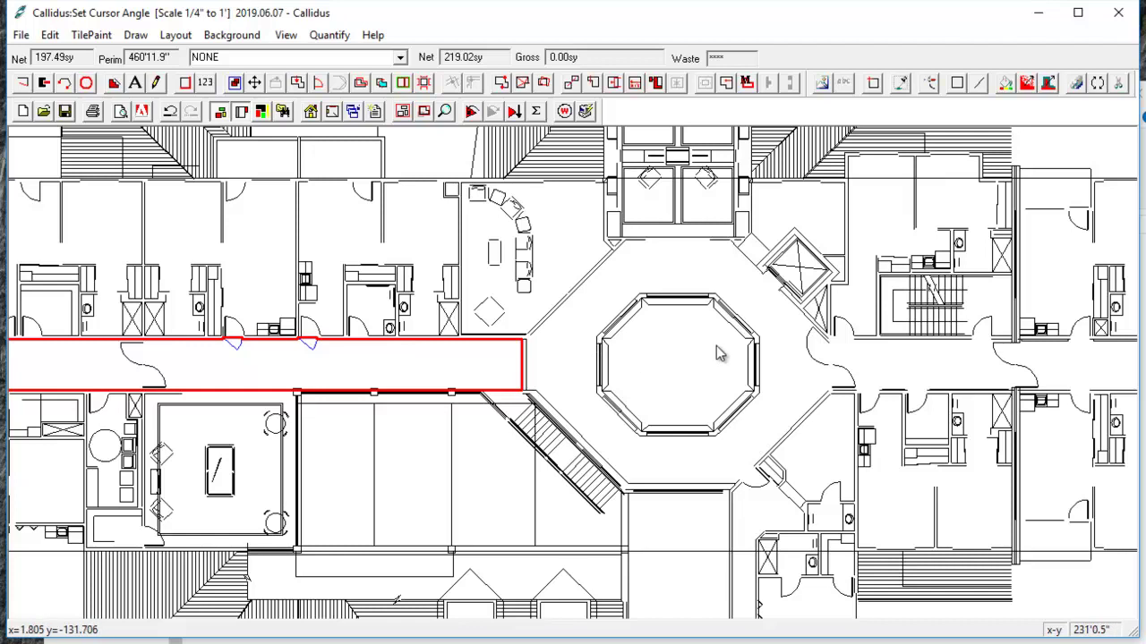
scroll(716, 353, up, 2)
key(l)
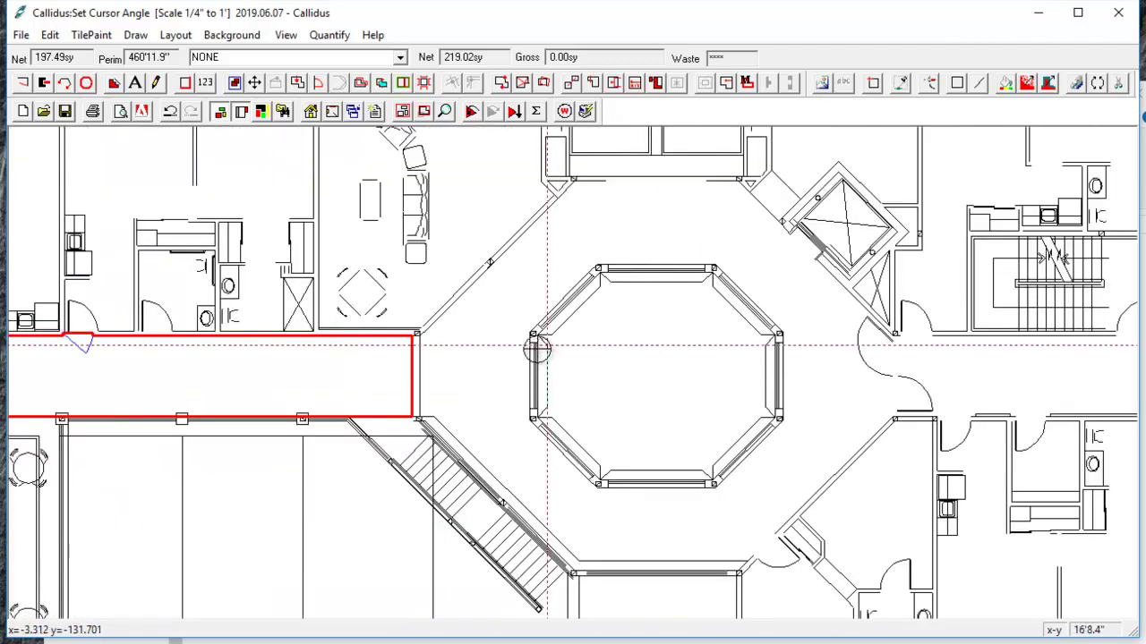
click(418, 334)
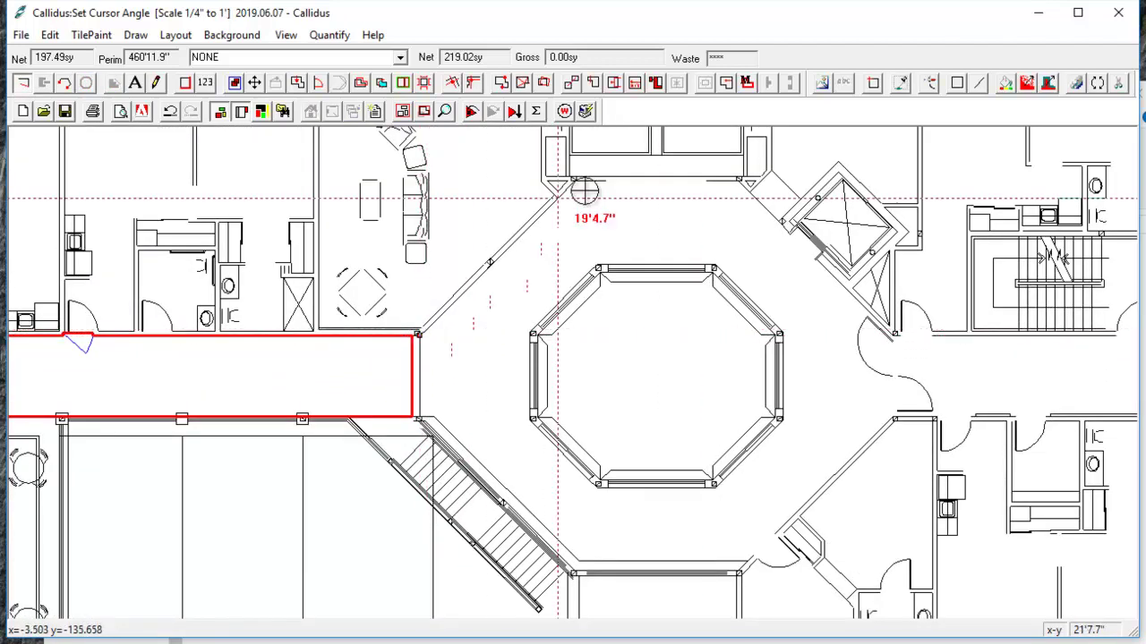
click(573, 180)
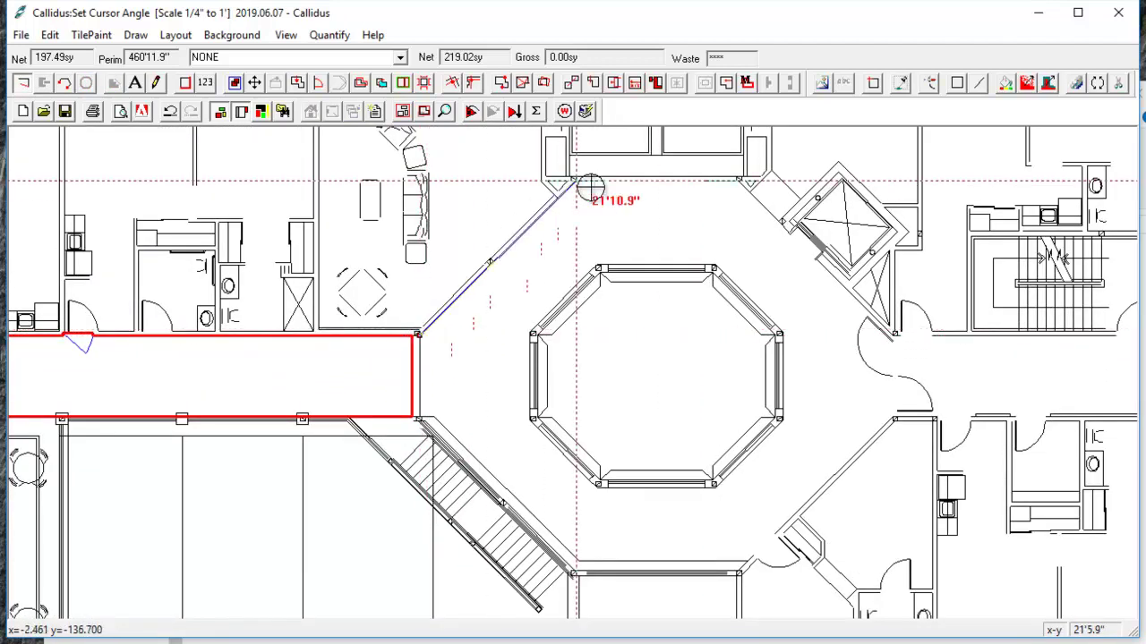
click(742, 180)
click(871, 309)
click(895, 333)
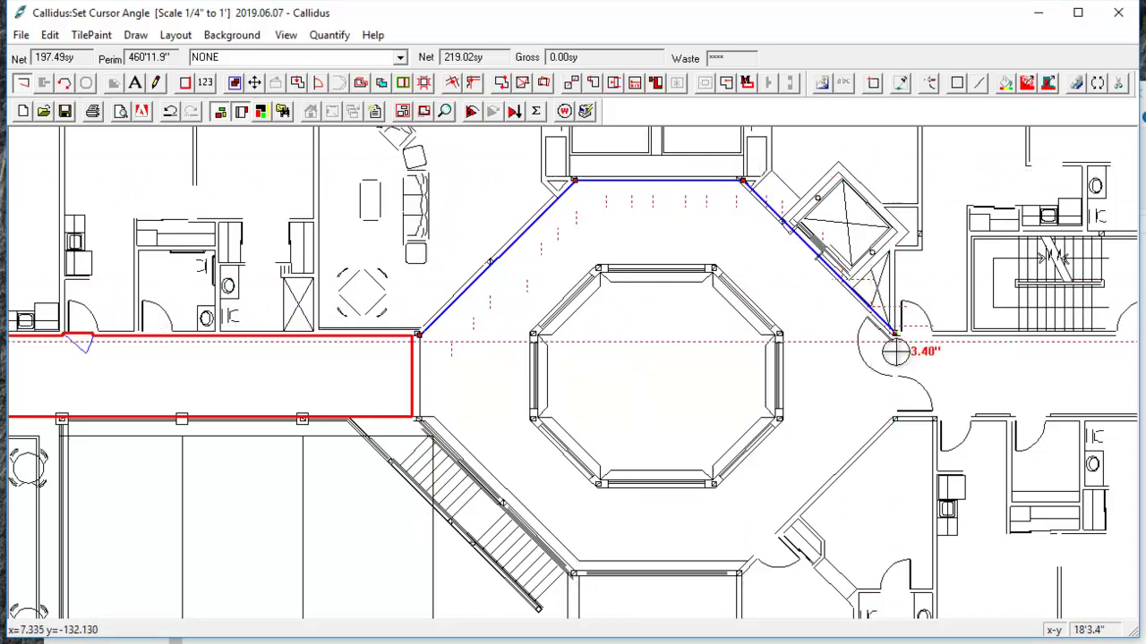
- Trace across the lobby's far doorway, around its lower walls back to the corridor's lower corner, and close the outline
click(895, 419)
click(742, 573)
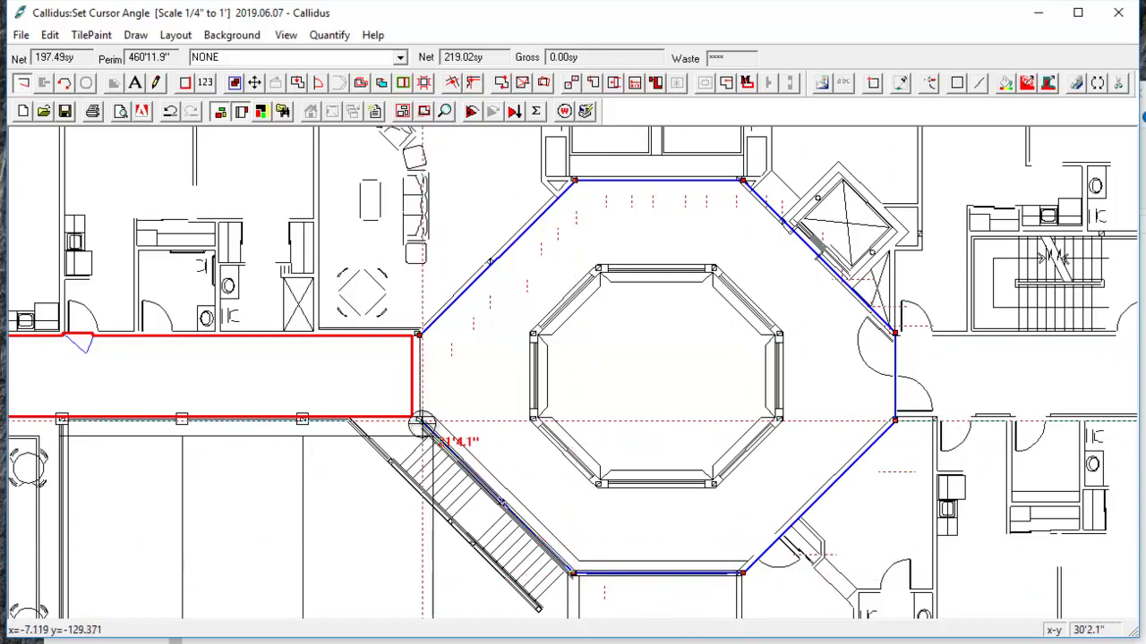
click(422, 420)
right_click(425, 421)
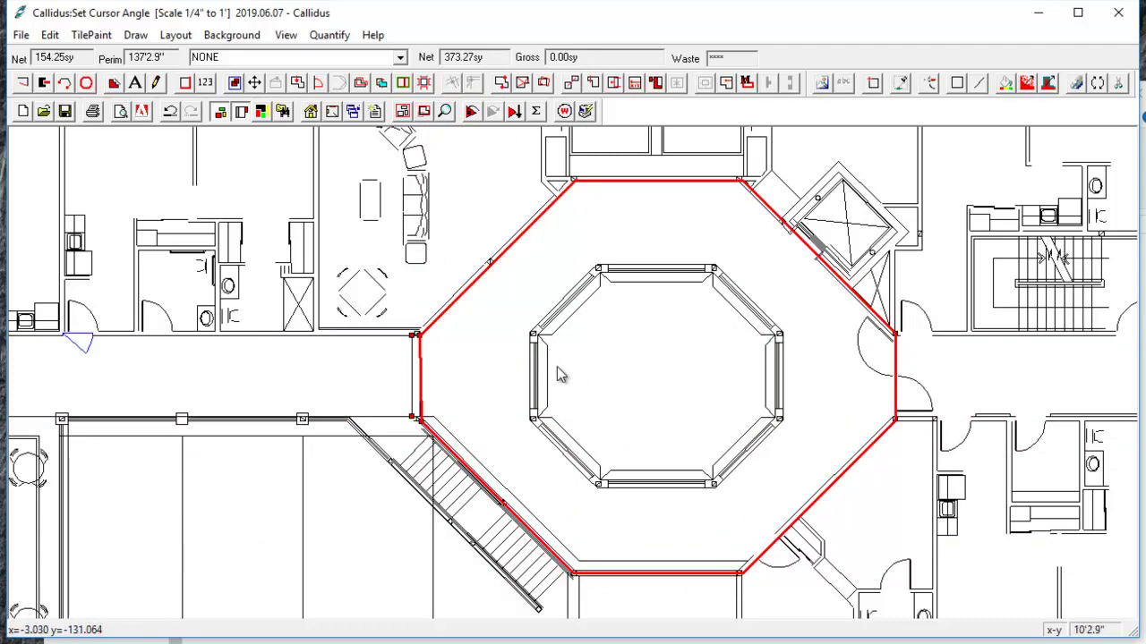
- Trace the inner octagonal opening inside the lobby around all eight corners, starting at its upper-left corner, and close the outline
scroll(659, 382, up, 2)
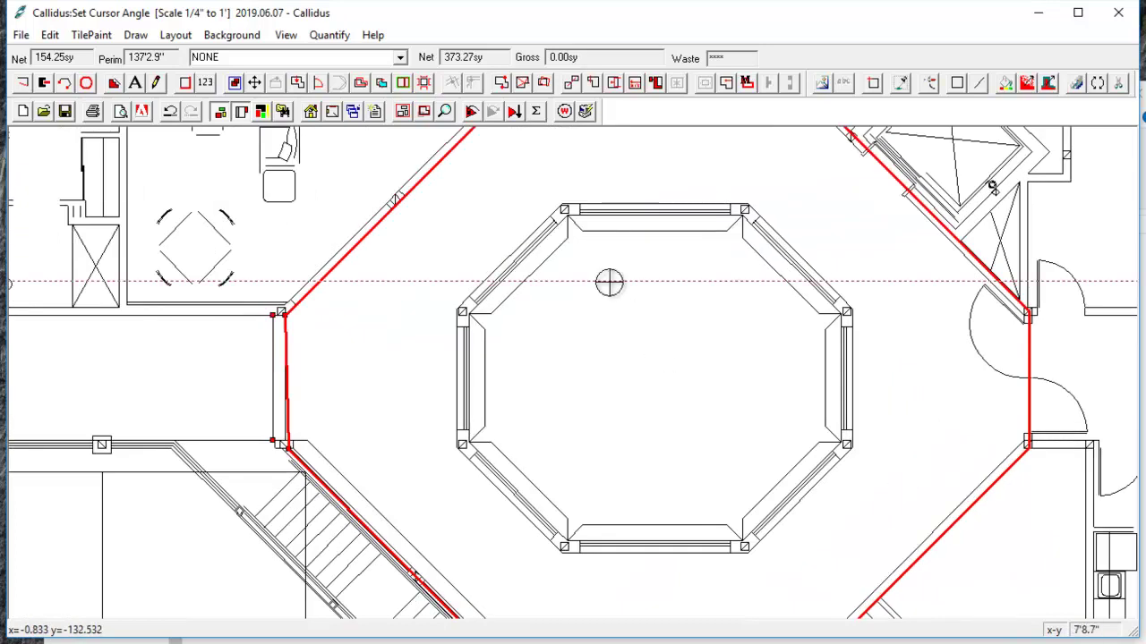
click(561, 205)
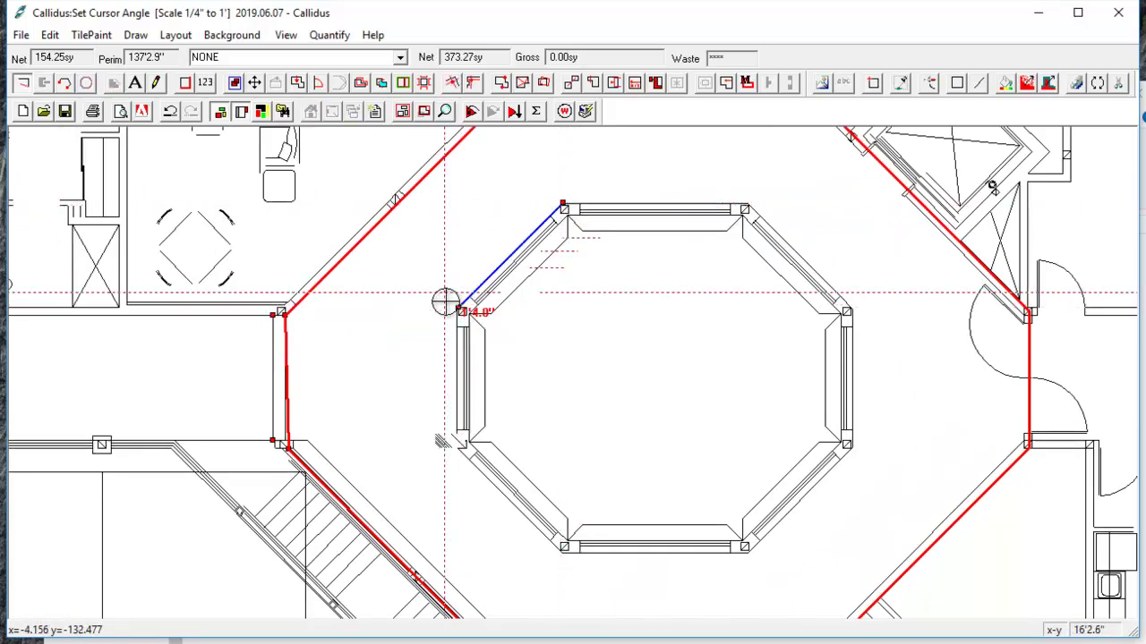
click(445, 302)
click(444, 440)
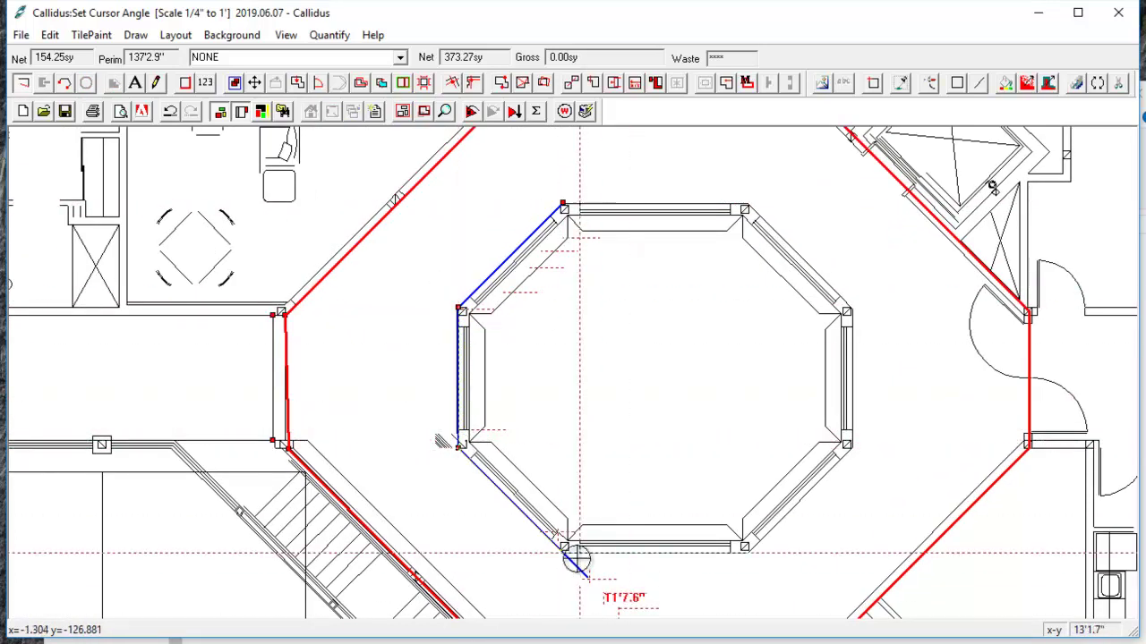
click(567, 549)
click(744, 557)
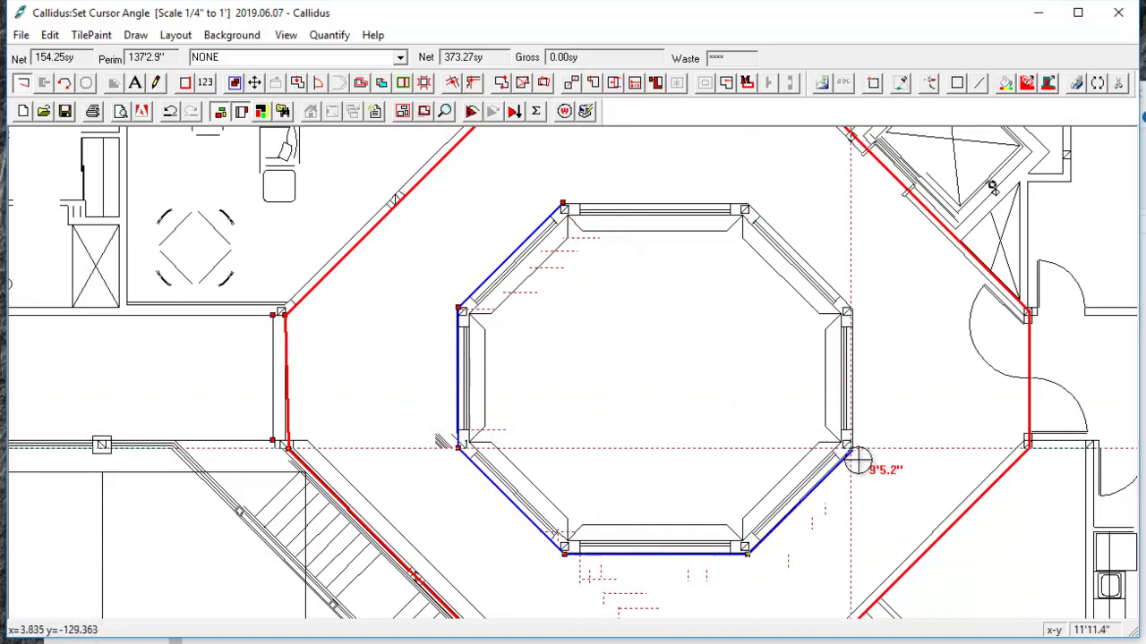
click(857, 456)
click(870, 317)
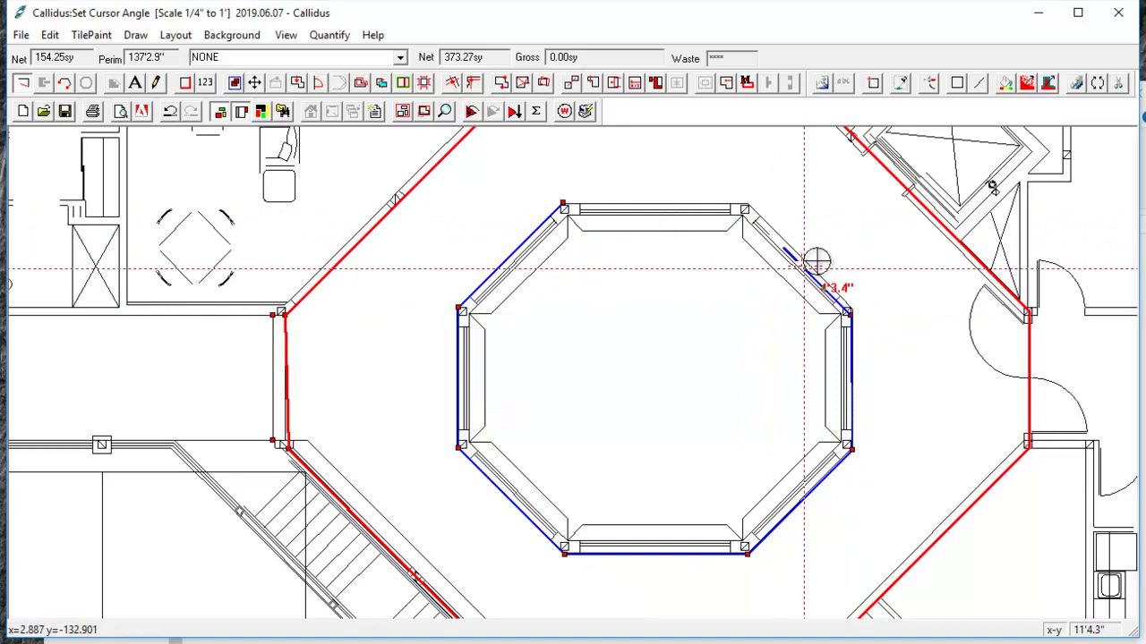
click(757, 199)
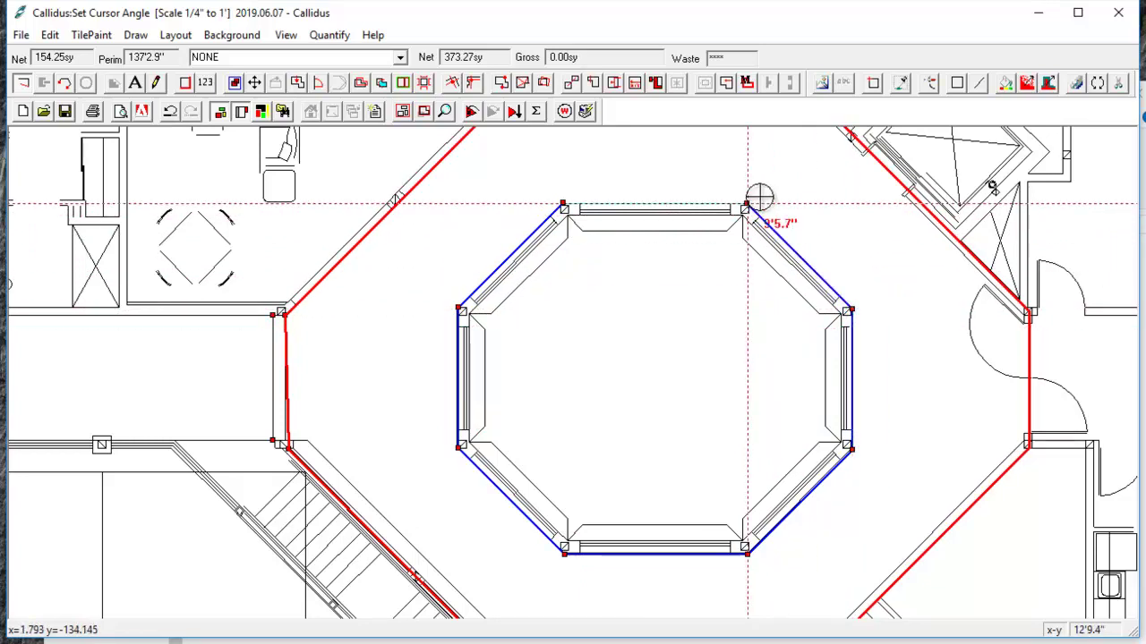
right_click(683, 205)
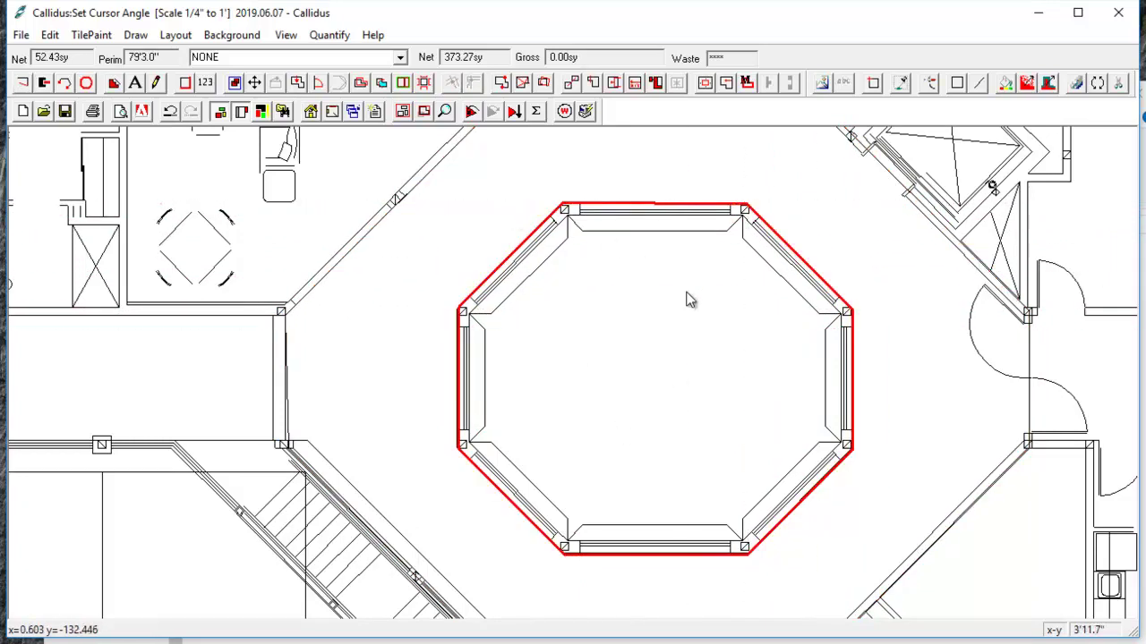
- Assign T-1 Daltile Skybridge, SY96 to the octagonal lobby and calculate its tile layout
click(478, 262)
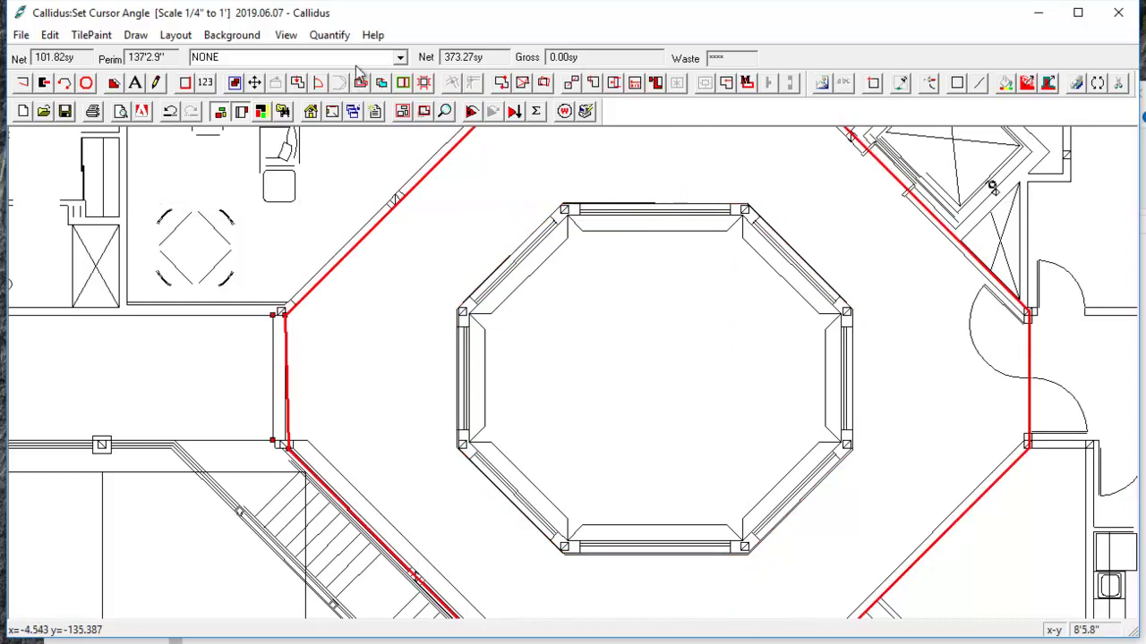
scroll(644, 414, down, 2)
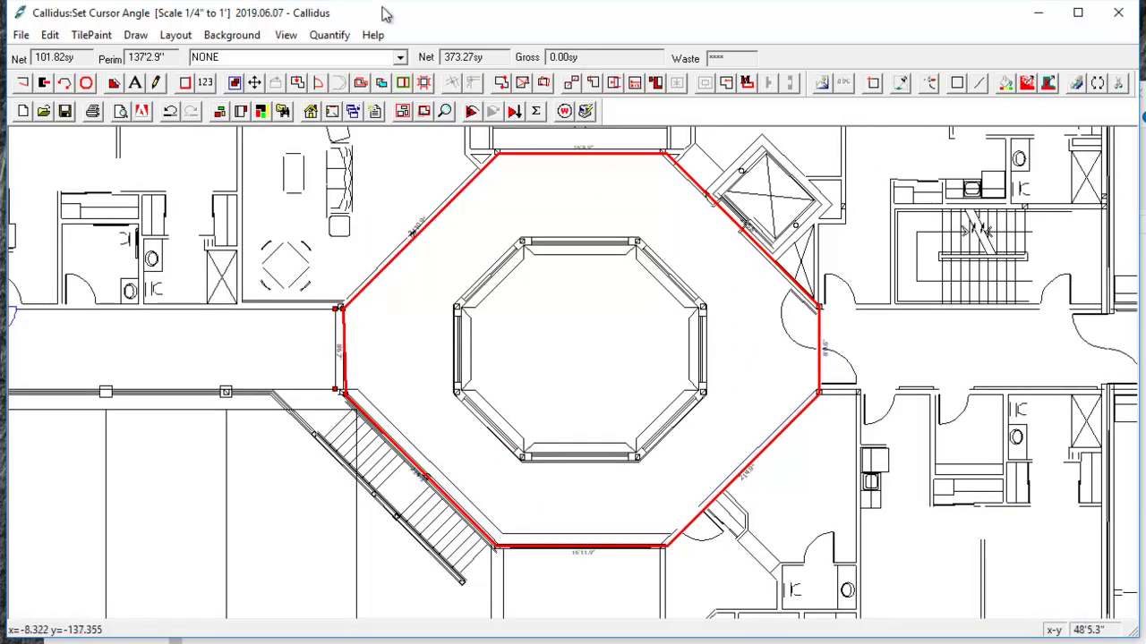
click(401, 56)
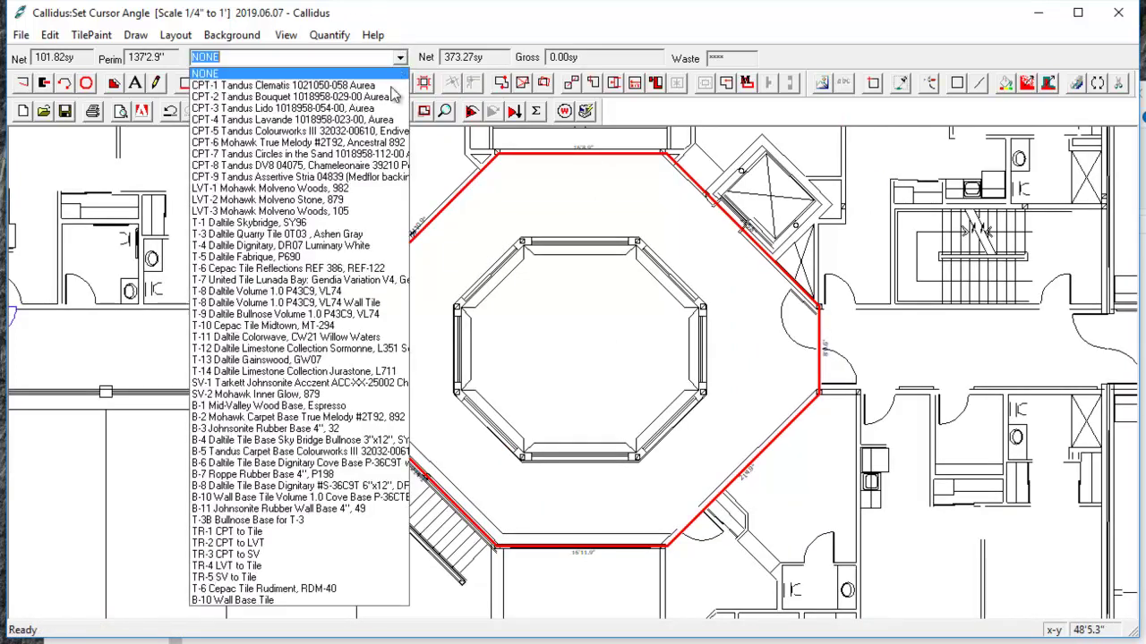
click(308, 226)
click(477, 113)
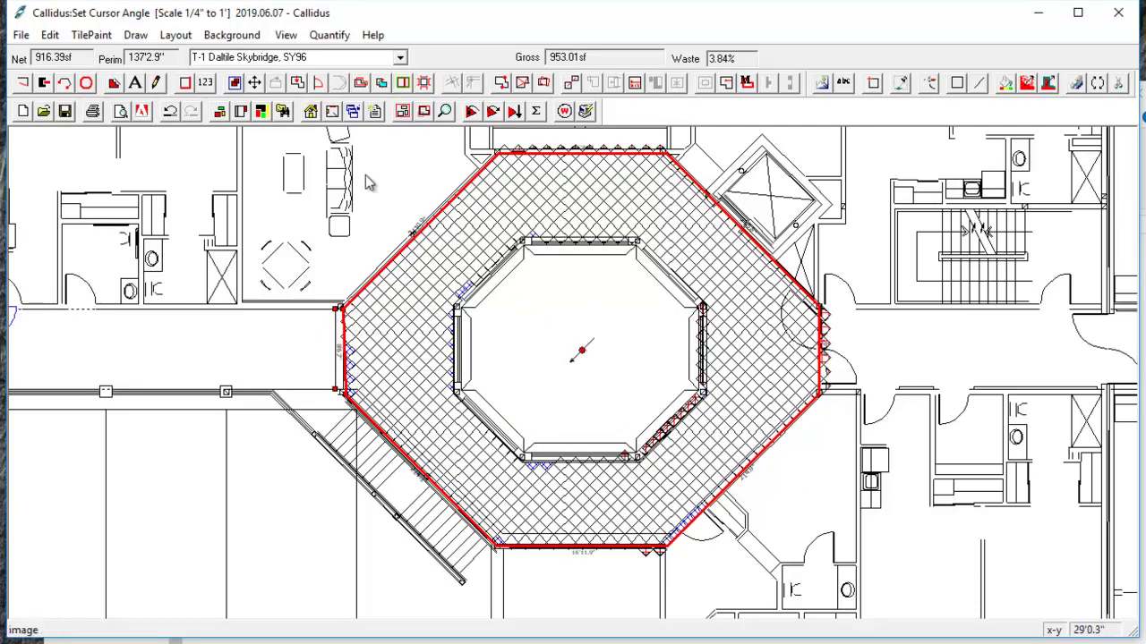
- Display the lobby's colour fill together with its tile pattern, without the wall dimensions
click(216, 118)
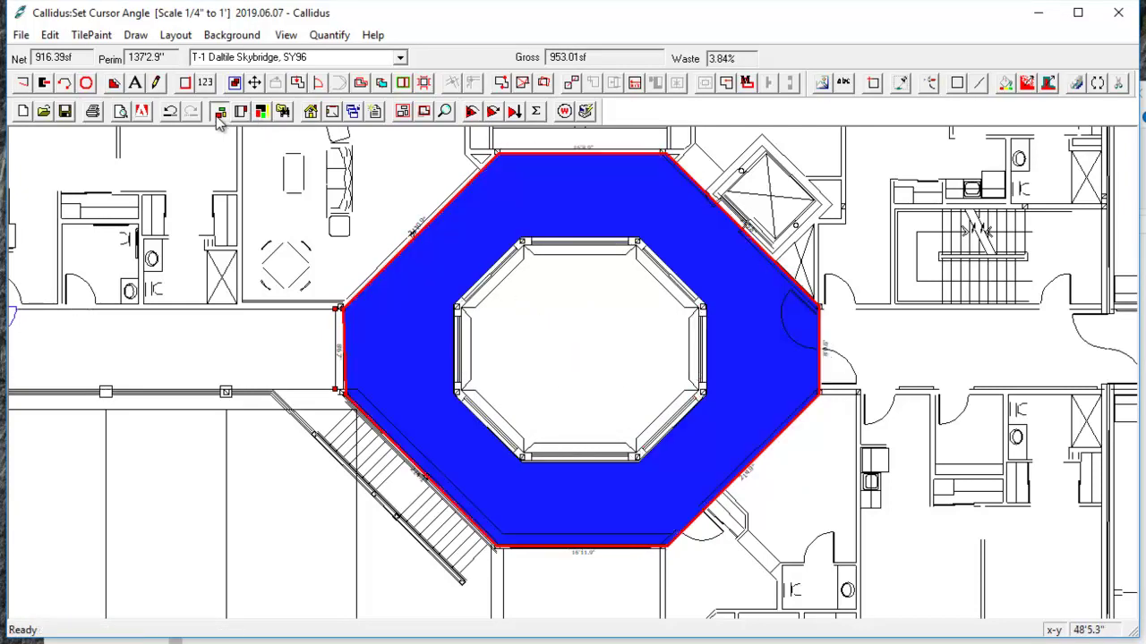
click(239, 114)
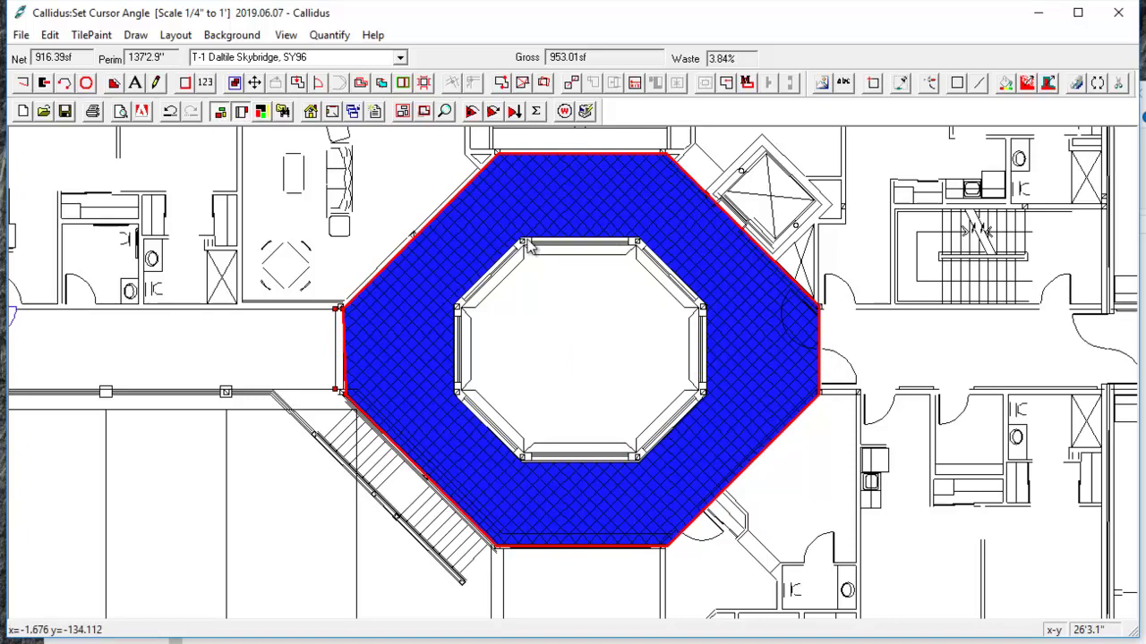
scroll(529, 238, up, 2)
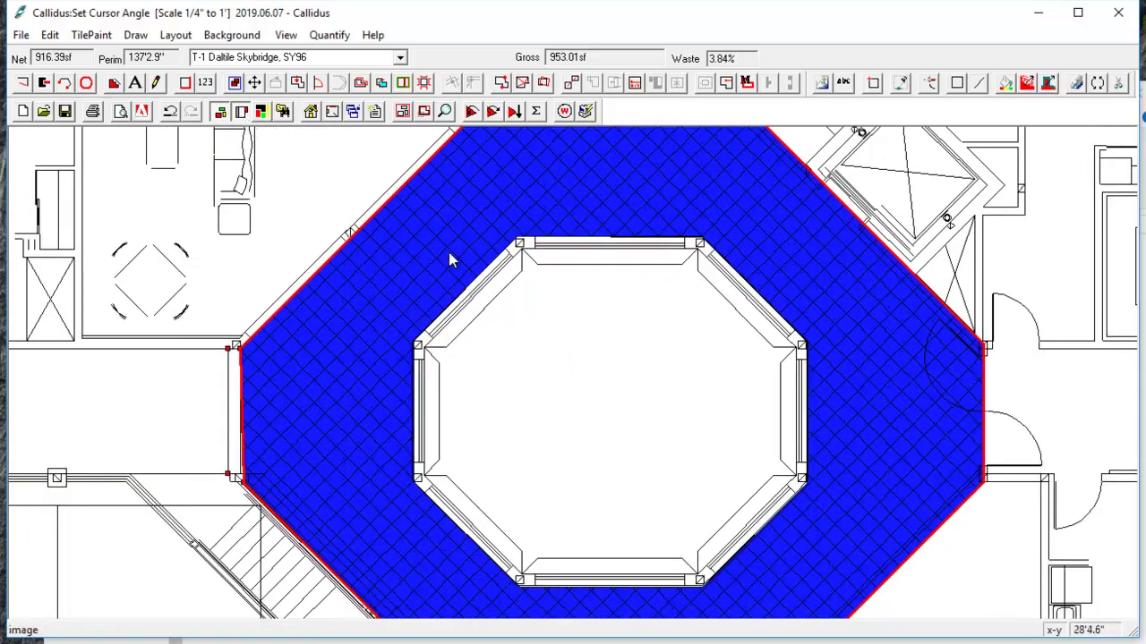
scroll(489, 247, down, 1)
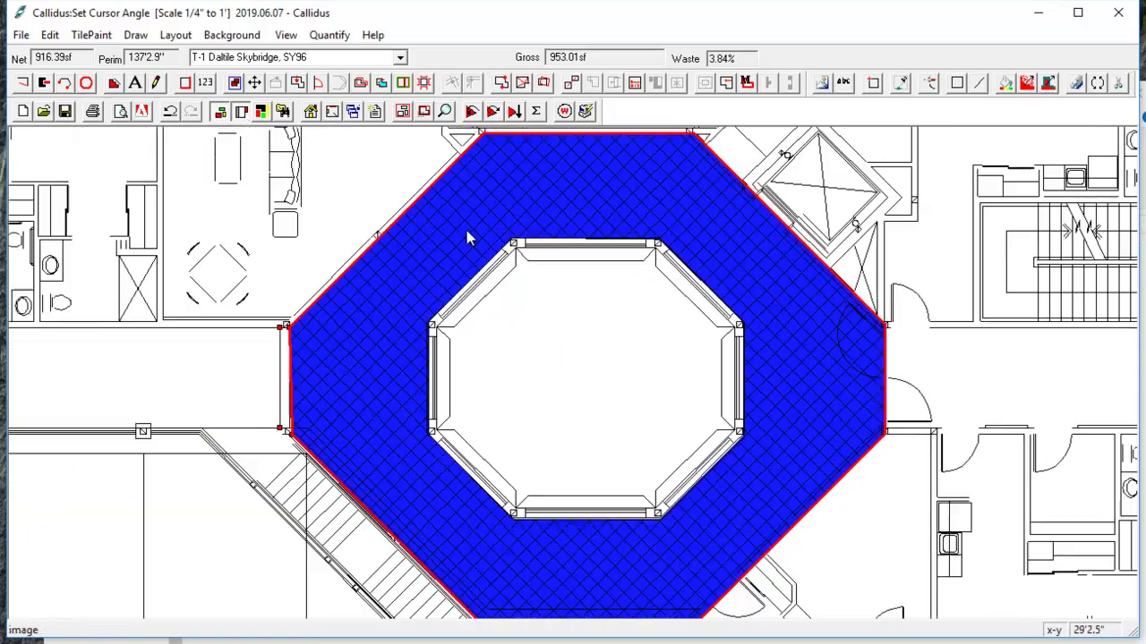
- Move the inner octagonal cutout up and left across the lobby's diagonal wall and recalculate the tile layout
click(490, 269)
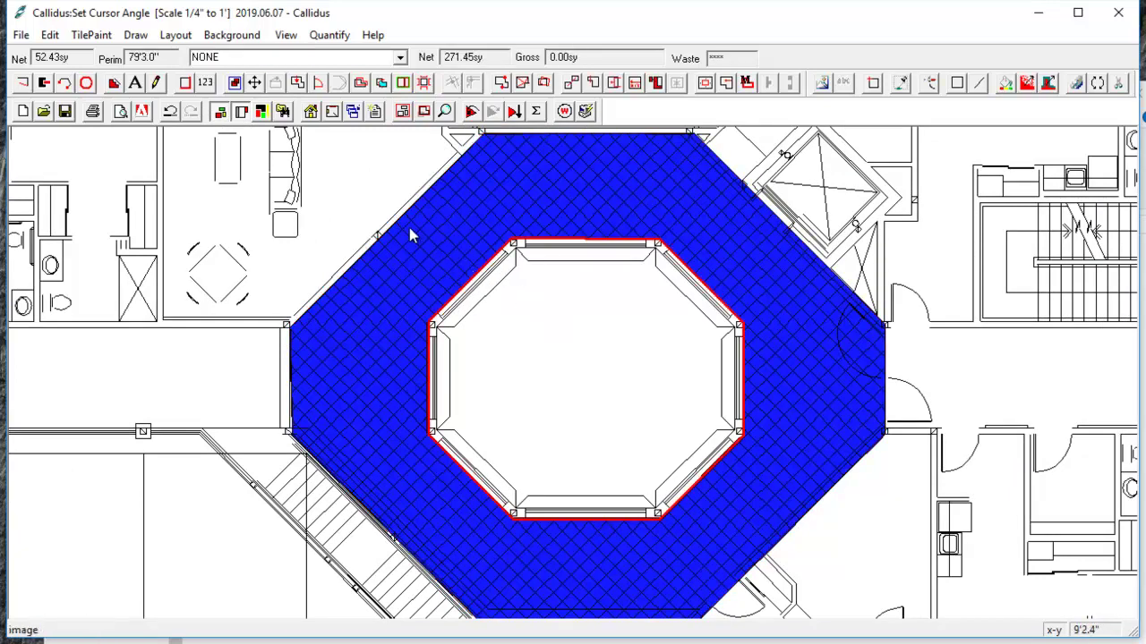
click(254, 83)
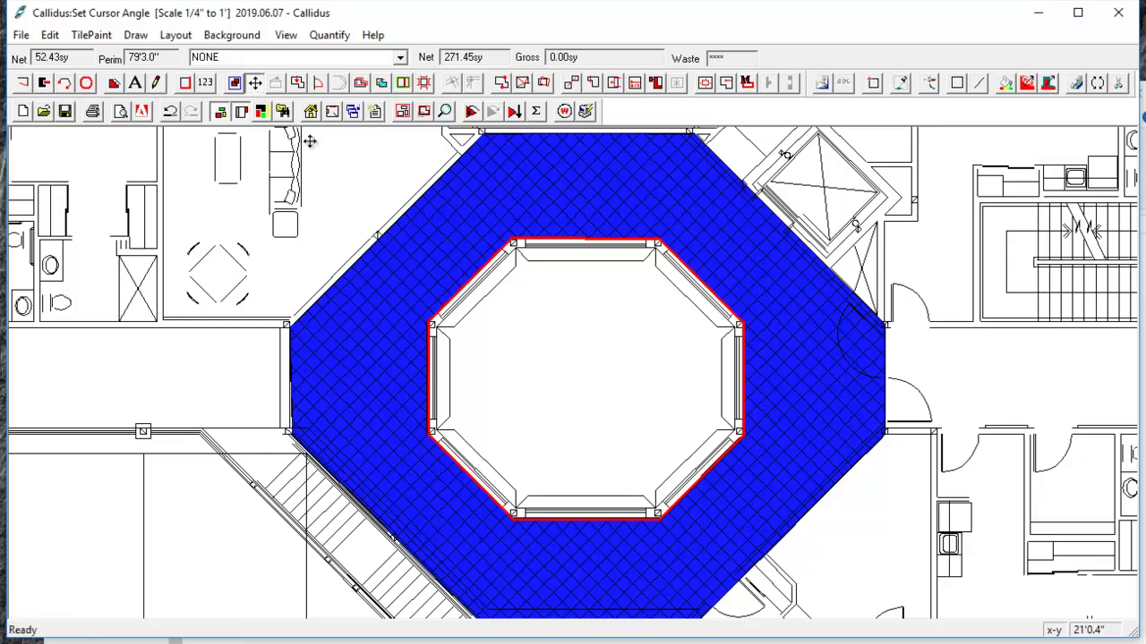
click(425, 253)
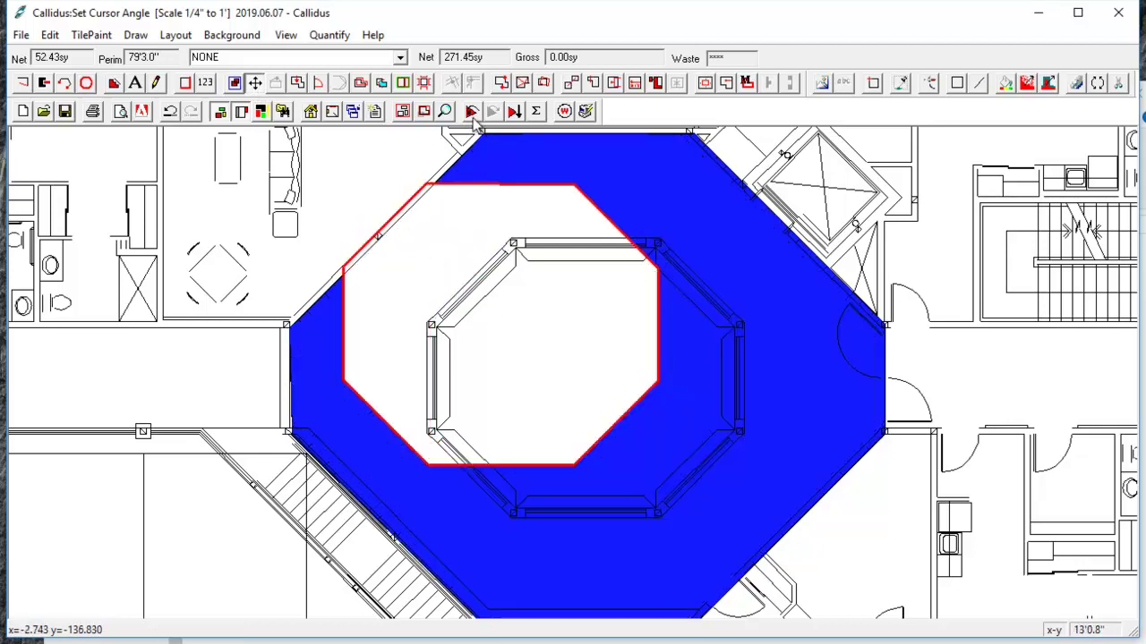
click(473, 118)
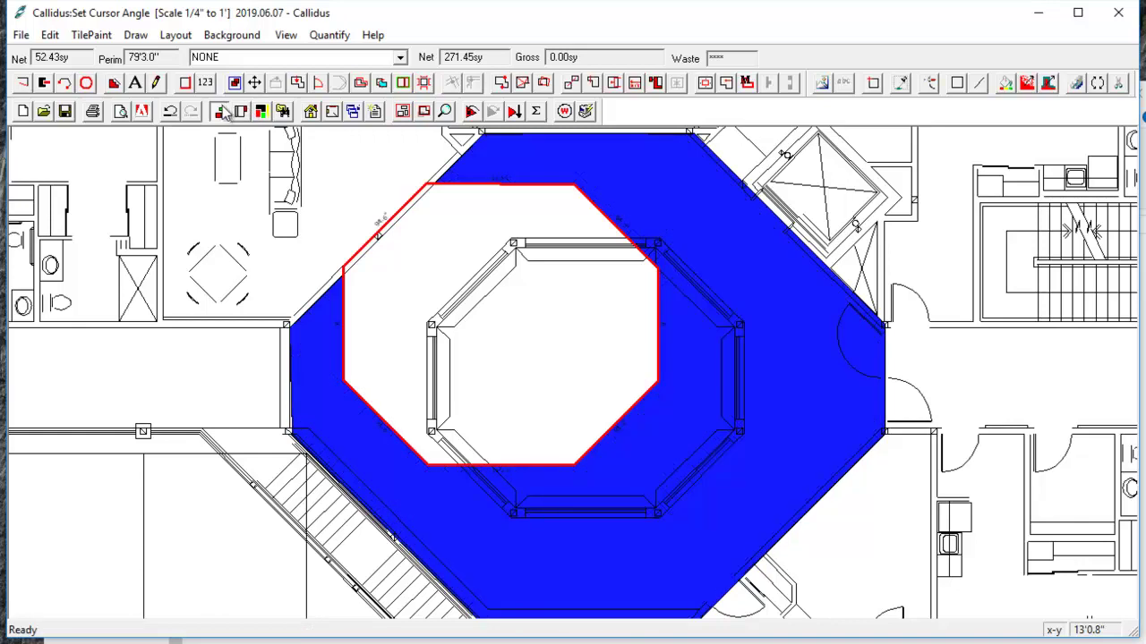
- Inspect the lobby's recalculated tile layout without the colour fill, and turn the fill back on
click(221, 111)
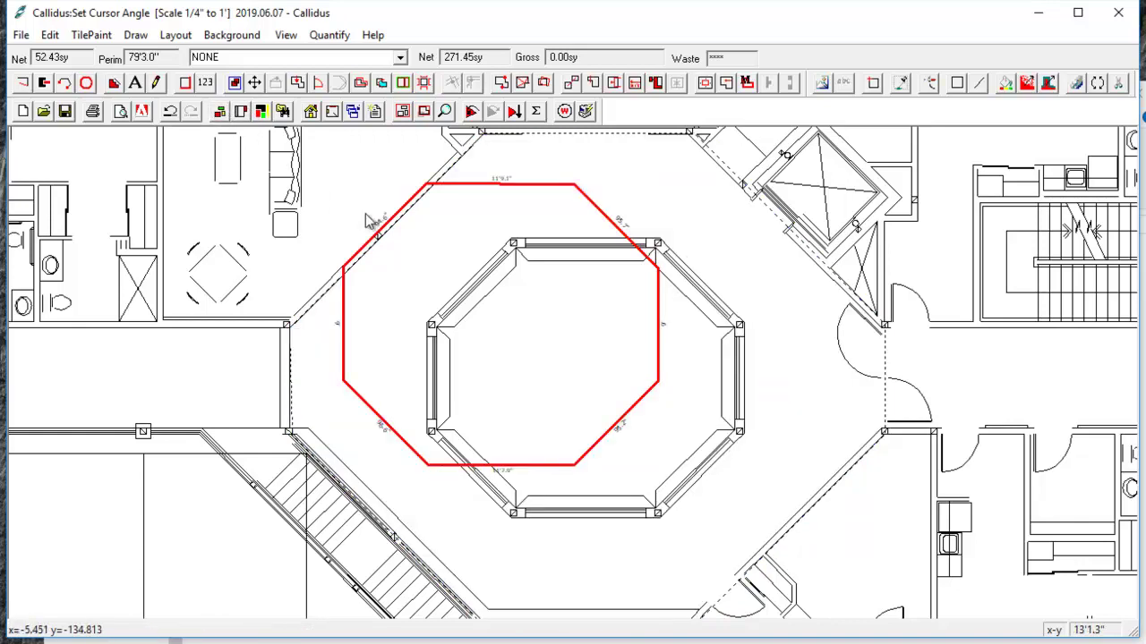
click(507, 517)
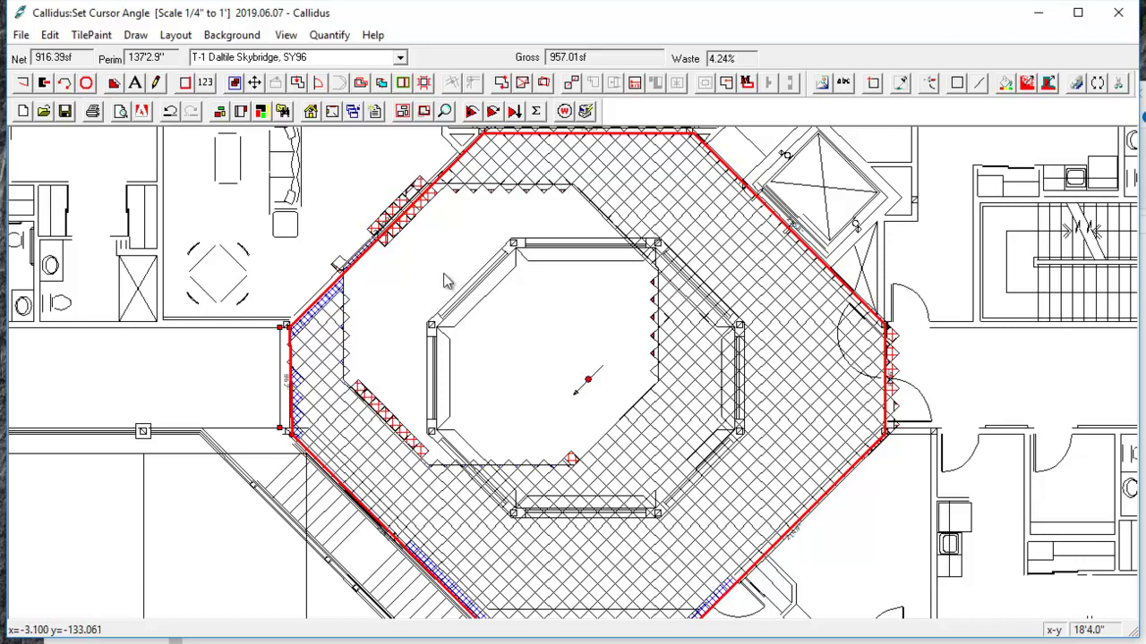
click(218, 112)
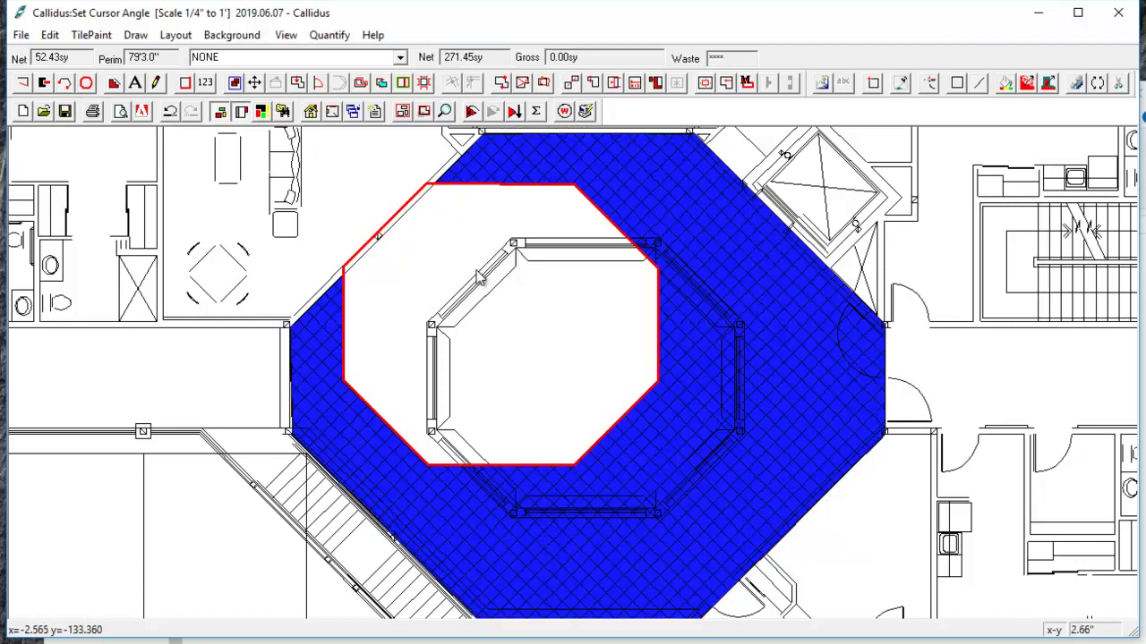
- Move the inner octagonal cutout back onto the octagonal opening drawn at the lobby's centre
scroll(438, 260, up, 1)
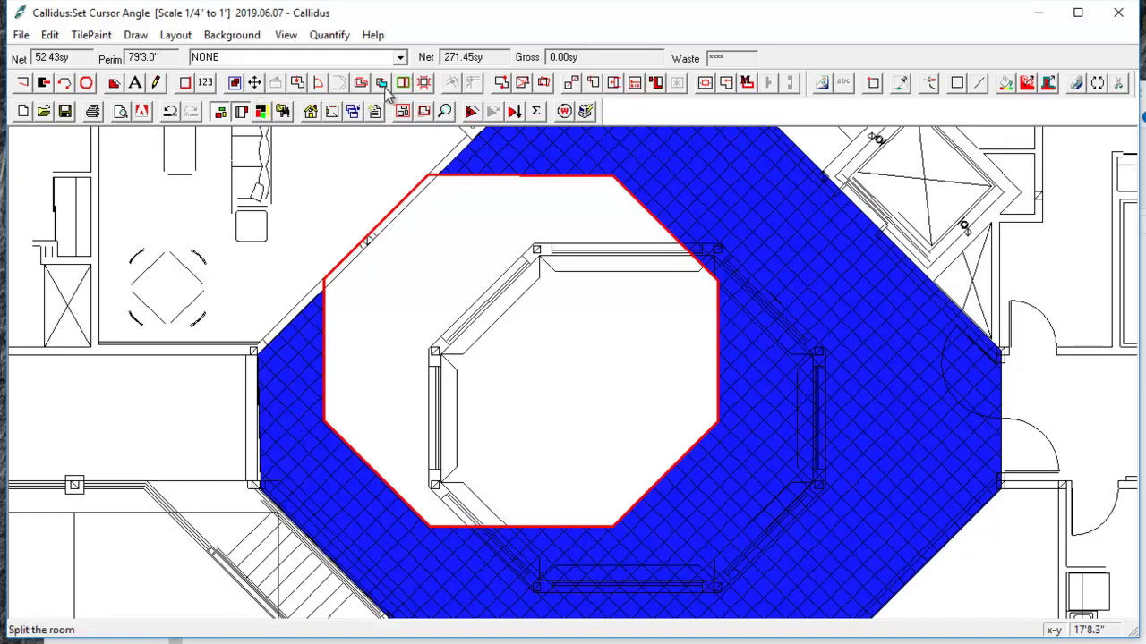
click(255, 82)
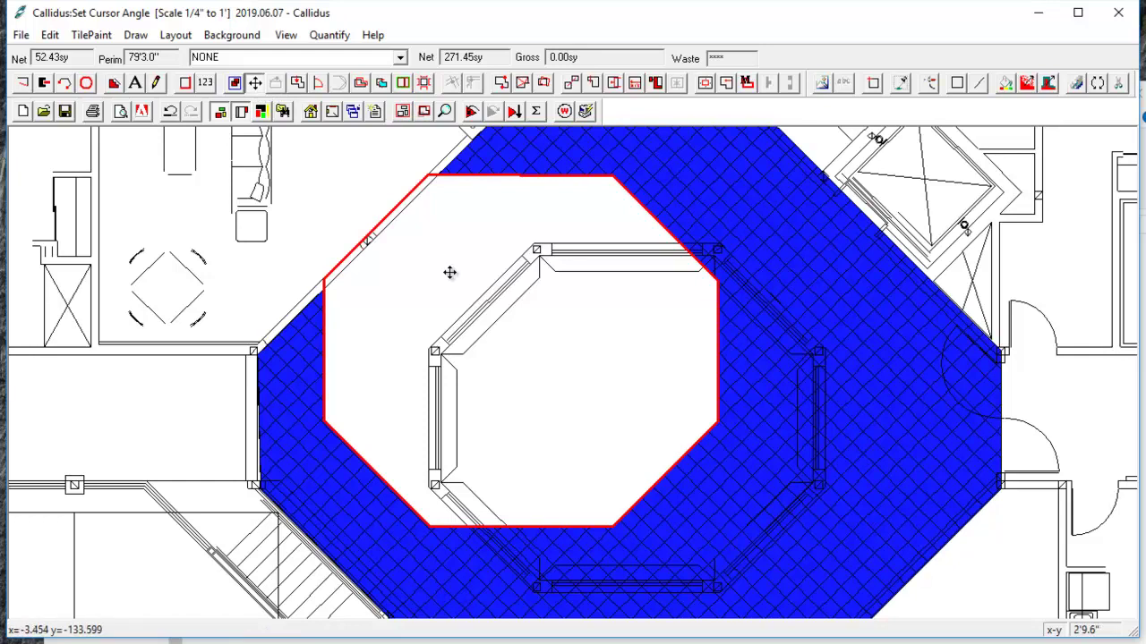
mouse_move(449, 272)
mouse_down()
mouse_move(603, 378)
mouse_move(545, 331)
mouse_move(562, 340)
mouse_up()
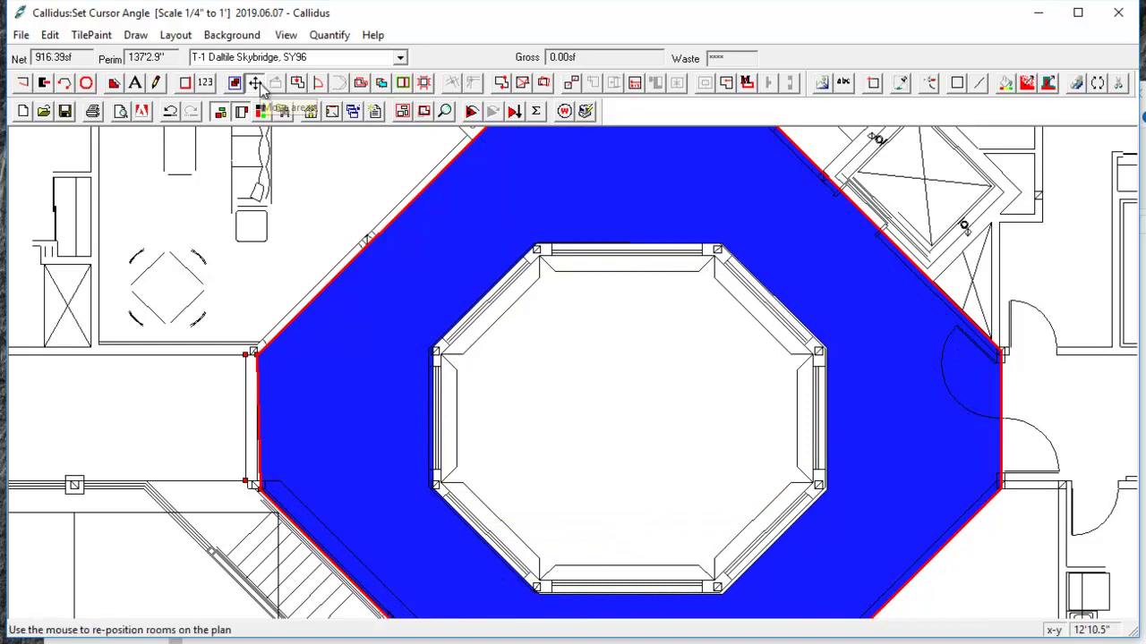
scroll(377, 313, down, 4)
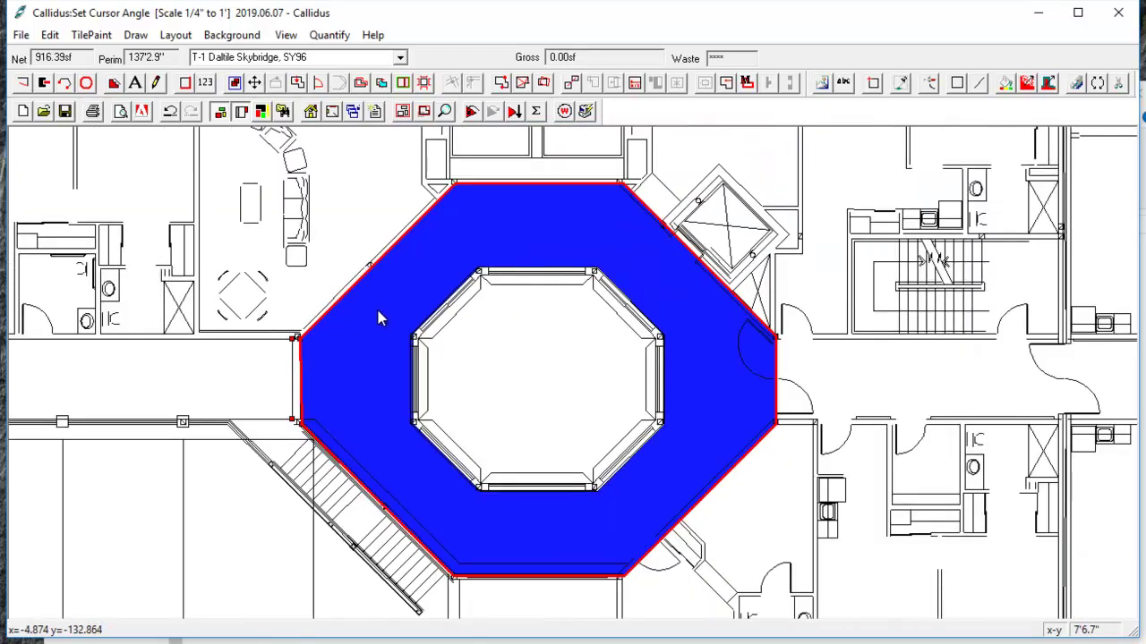
scroll(386, 318, down, 1)
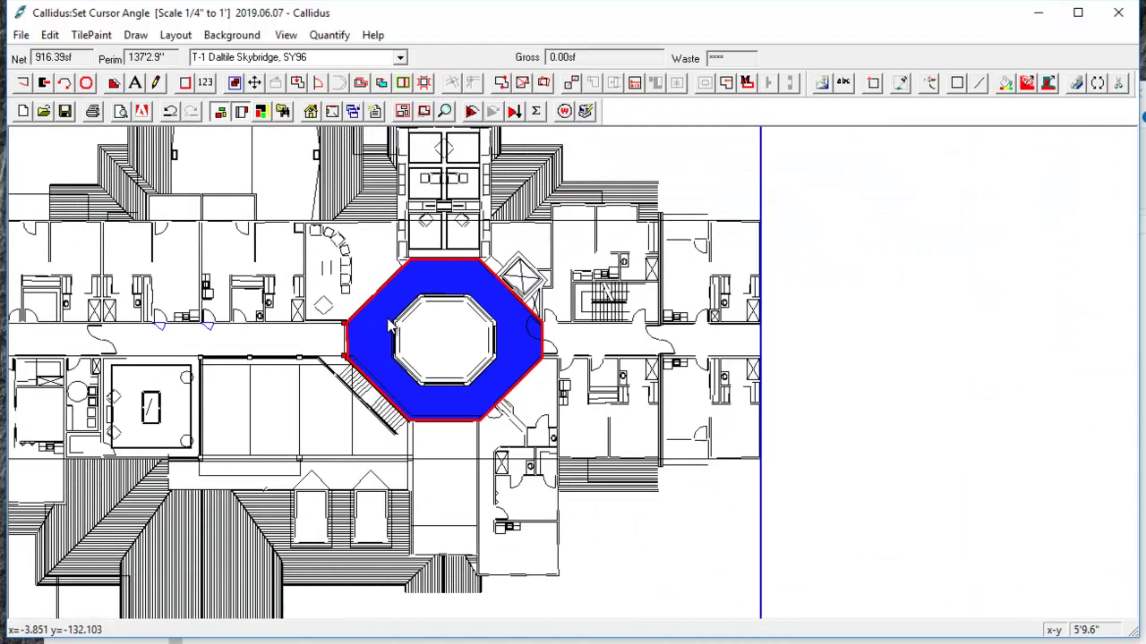
drag(442, 310, 783, 320)
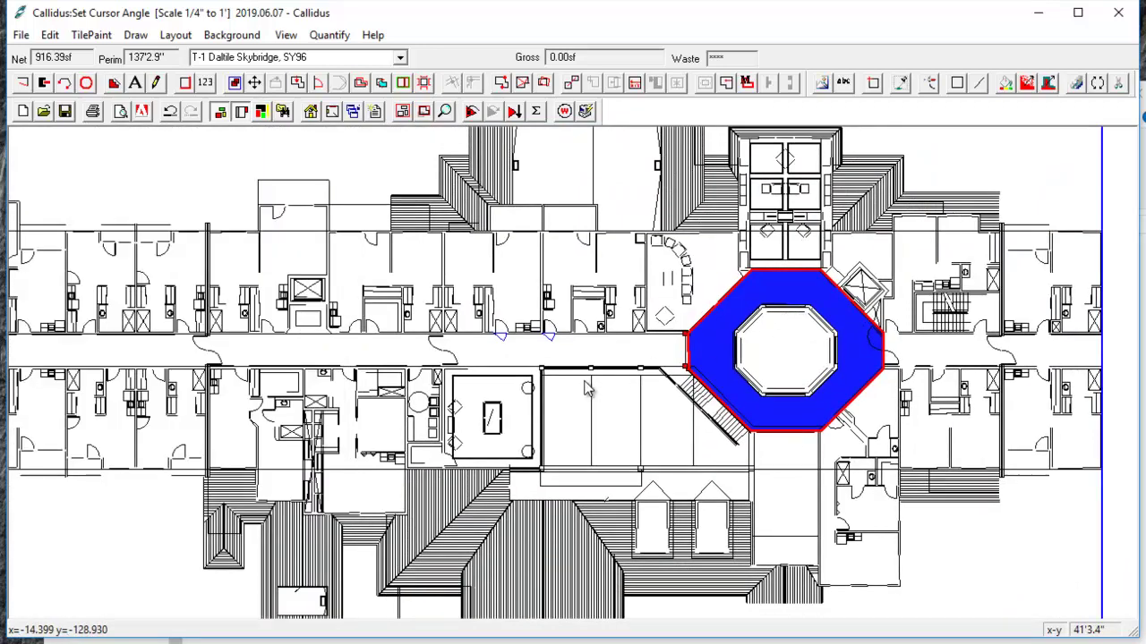
scroll(668, 395, down, 2)
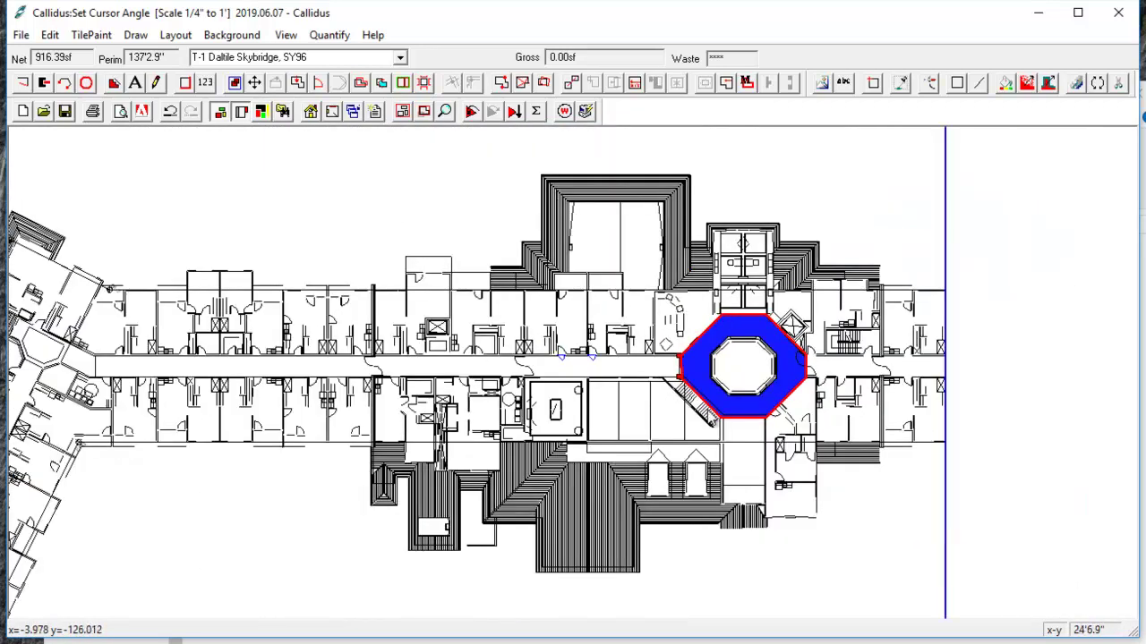